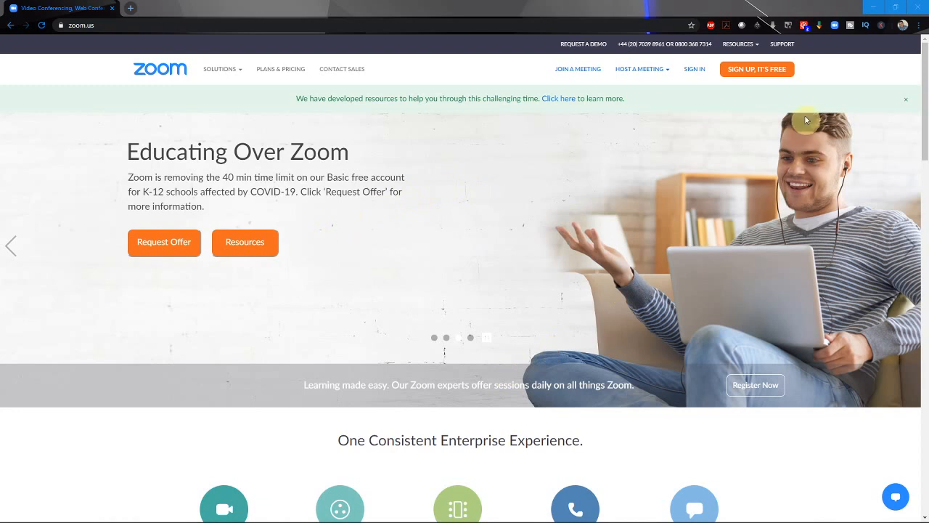
- Sign up for a free account, confirming the date of birth and submitting the work email address
{"action": "left_click", "coordinate": [764, 73]}
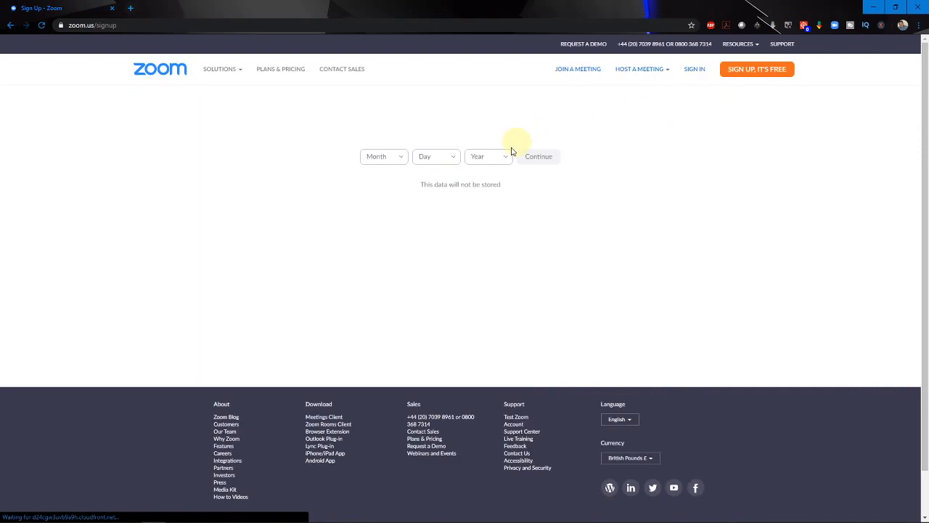
{"action": "left_click", "coordinate": [386, 159]}
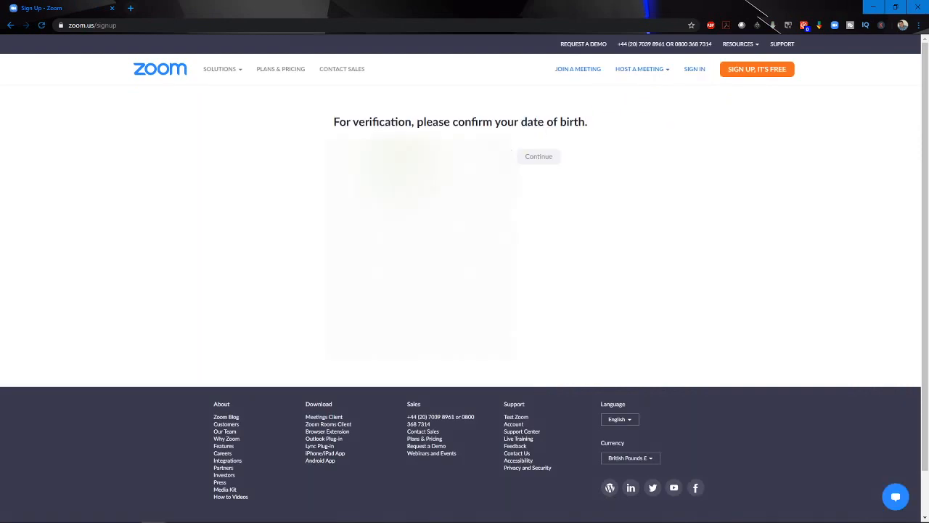
{"action": "left_click", "coordinate": [394, 157]}
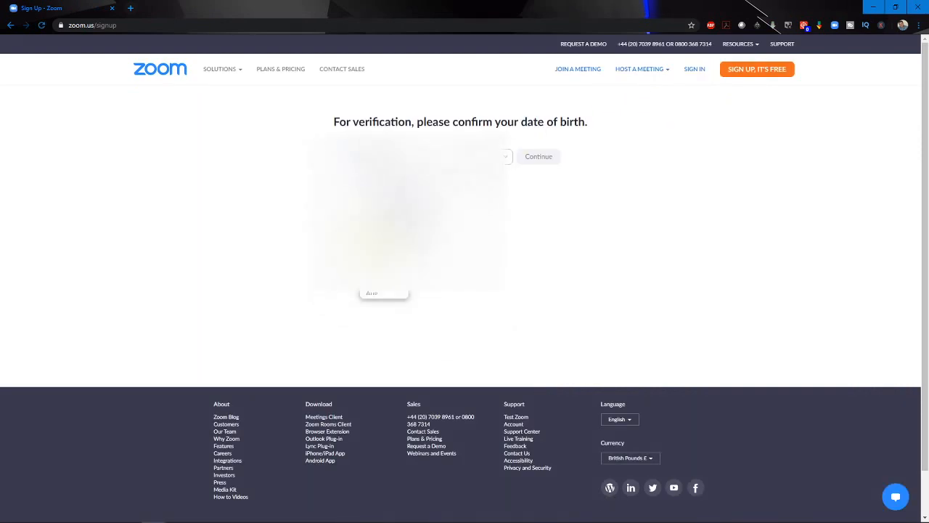
{"action": "left_click", "coordinate": [393, 217]}
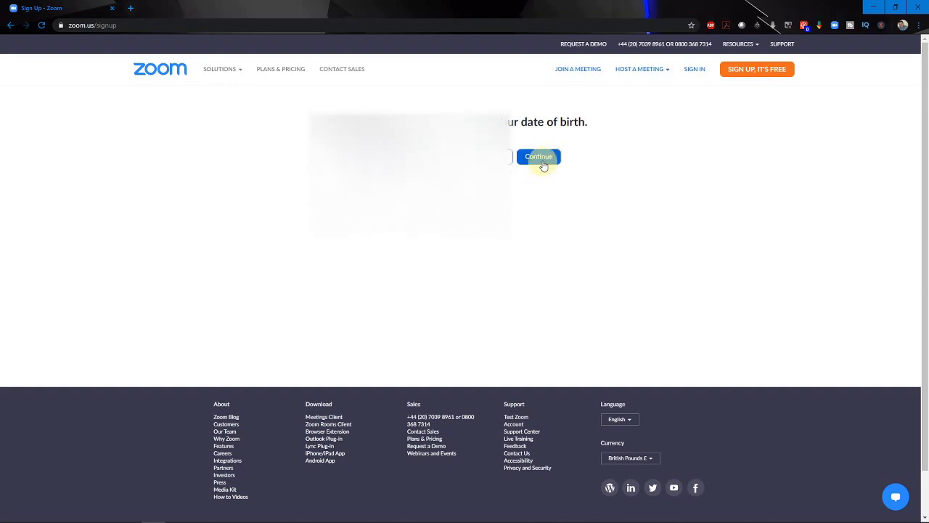
{"action": "left_click", "coordinate": [543, 166]}
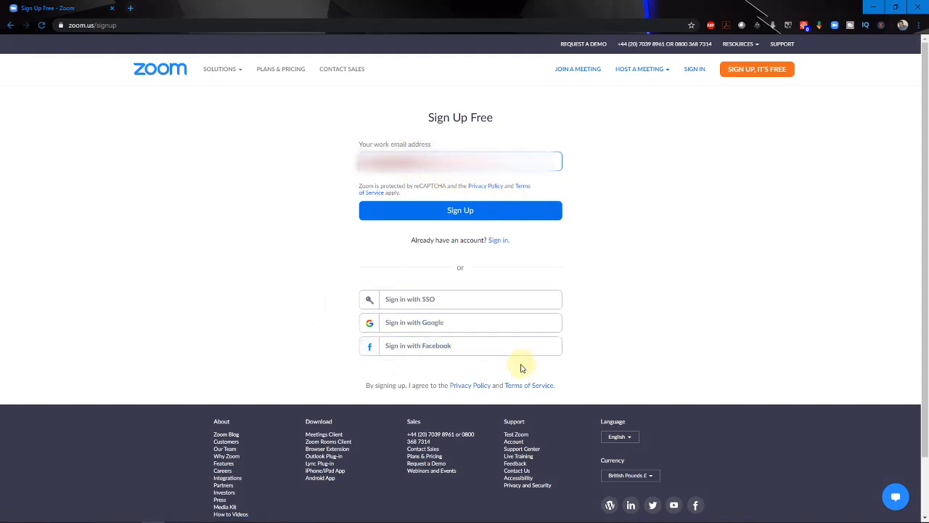
{"action": "left_click", "coordinate": [460, 216]}
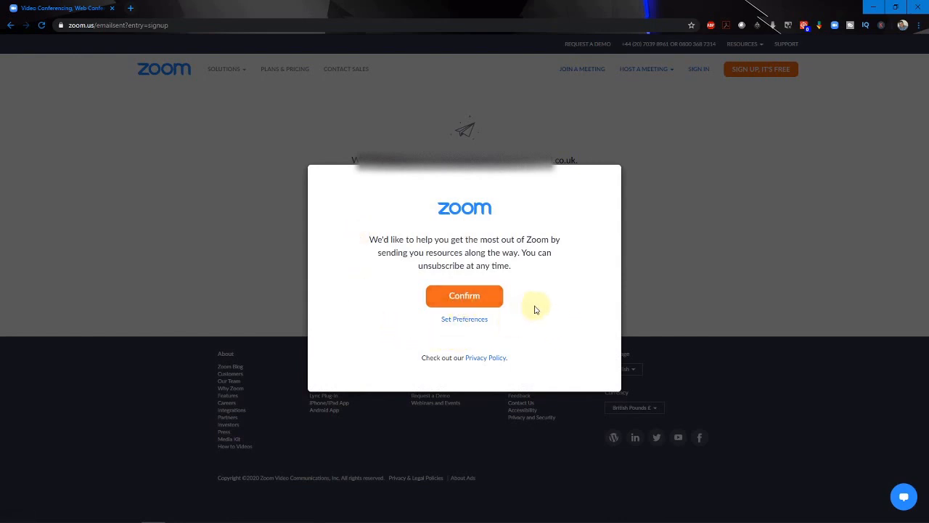
- Set the promotional email preference to "Unsubscribe me entirely", submit it, and close the preferences page
{"action": "left_click", "coordinate": [468, 320]}
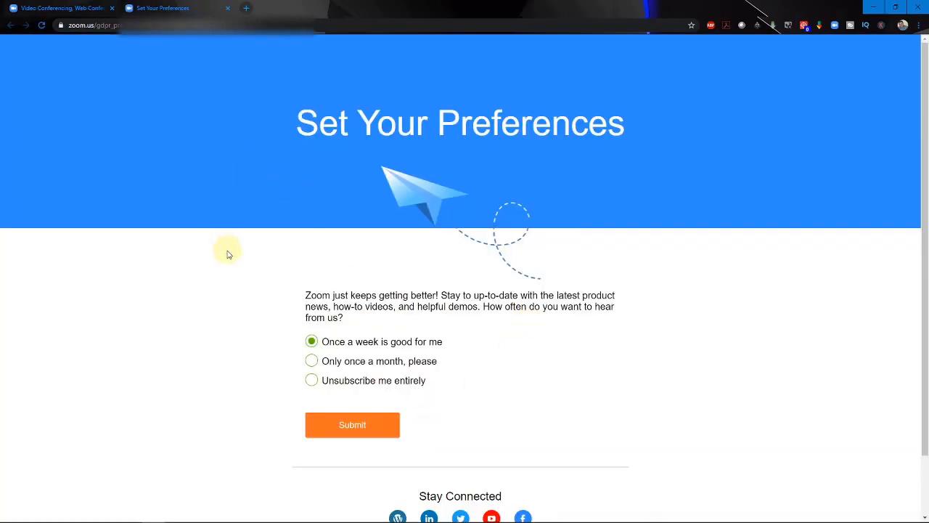
{"action": "scroll", "coordinate": [227, 252], "scroll_direction": "down", "scroll_amount": 1}
{"action": "scroll", "coordinate": [356, 300], "scroll_direction": "up", "scroll_amount": 1}
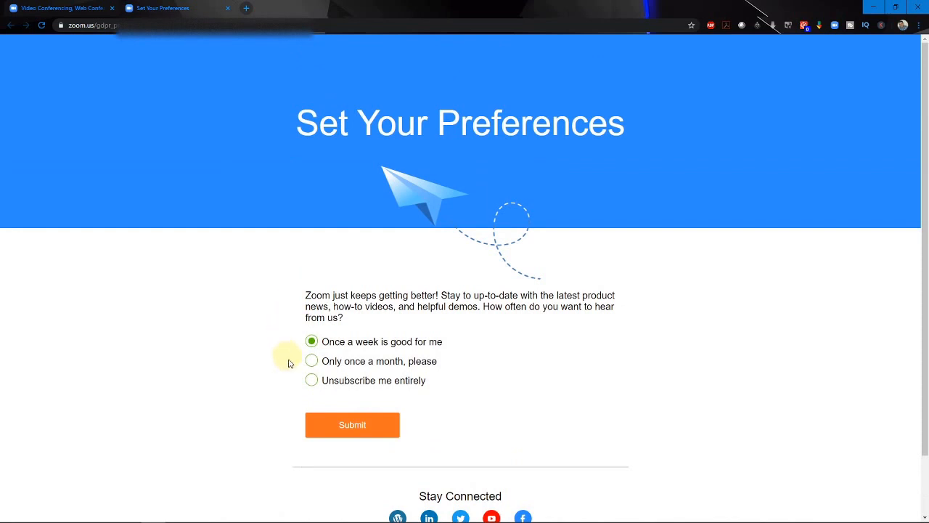
{"action": "left_click", "coordinate": [311, 384]}
{"action": "left_click", "coordinate": [328, 426]}
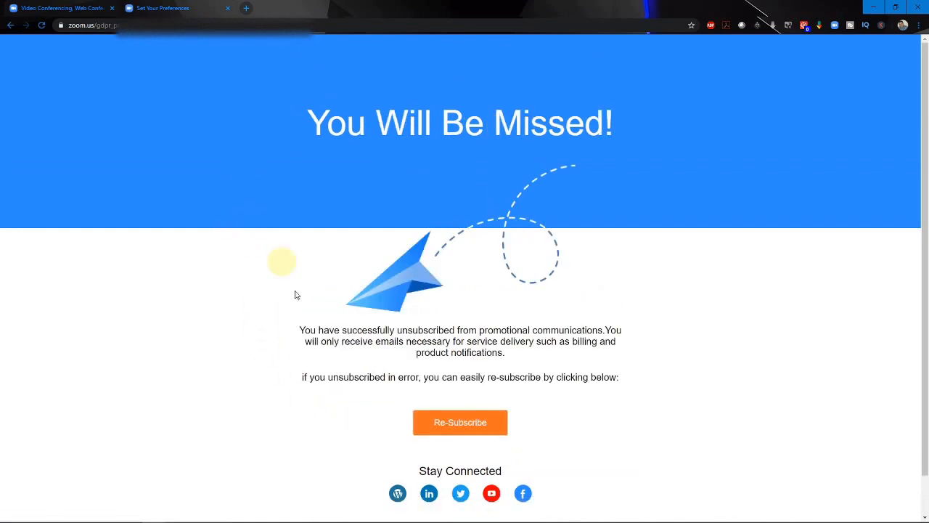
{"action": "left_click", "coordinate": [227, 8]}
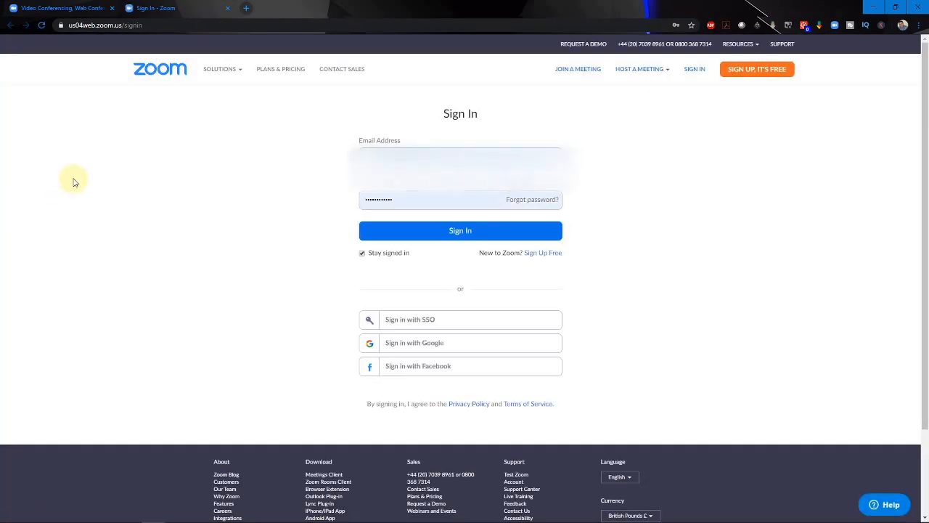
- Sign in with the account's email address and saved password, and dismiss the browser's password-saving prompt
{"action": "left_click", "coordinate": [468, 157]}
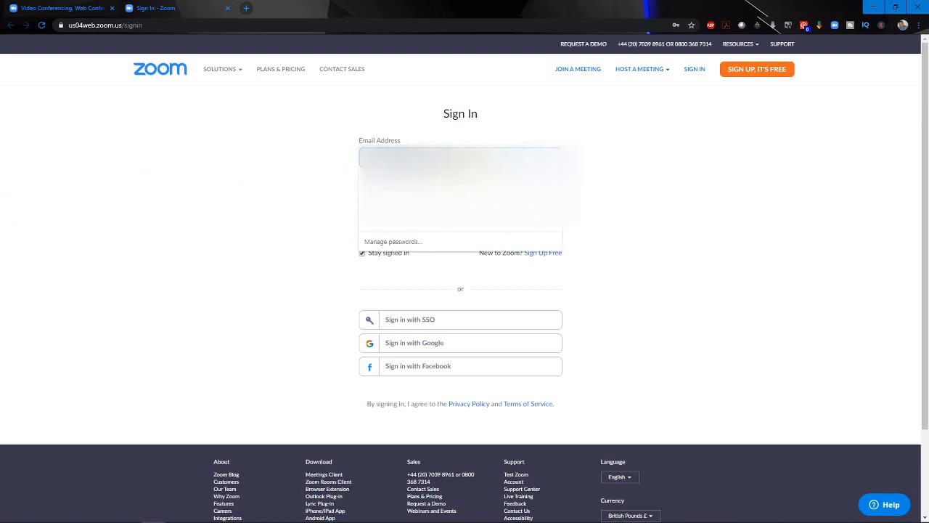
{"action": "type", "text": "a"}
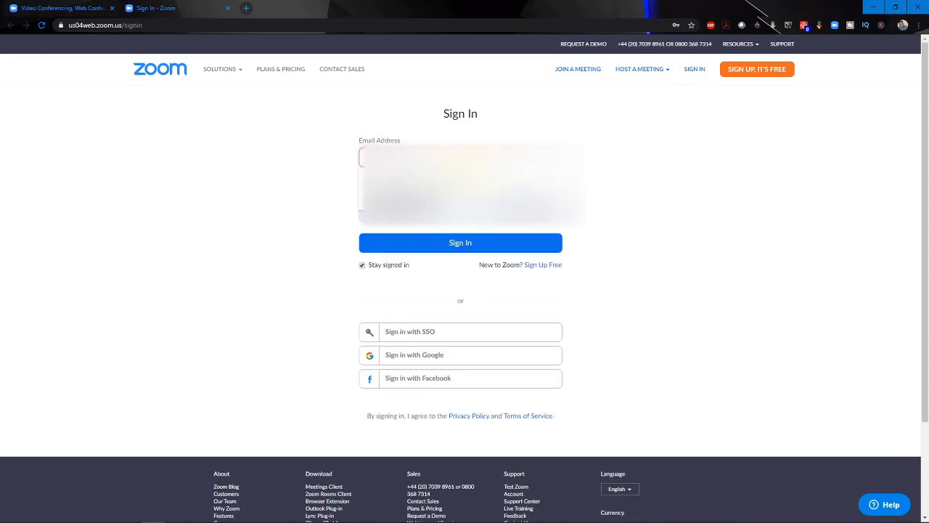
{"action": "left_click", "coordinate": [418, 175]}
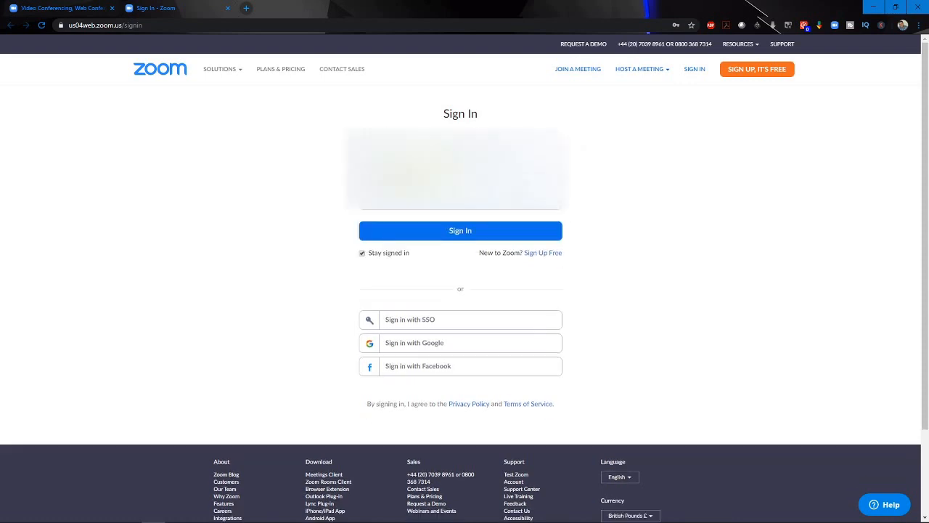
{"action": "key", "text": "Return"}
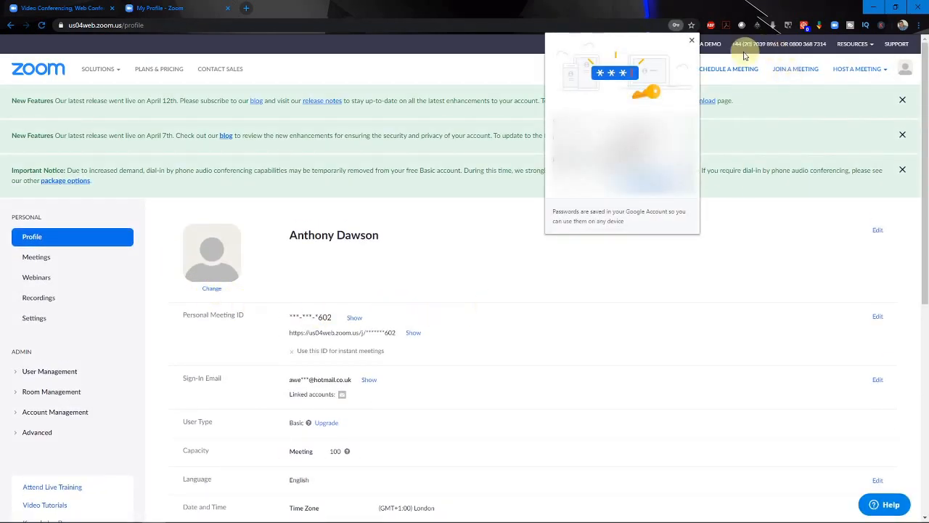
{"action": "left_click", "coordinate": [676, 26]}
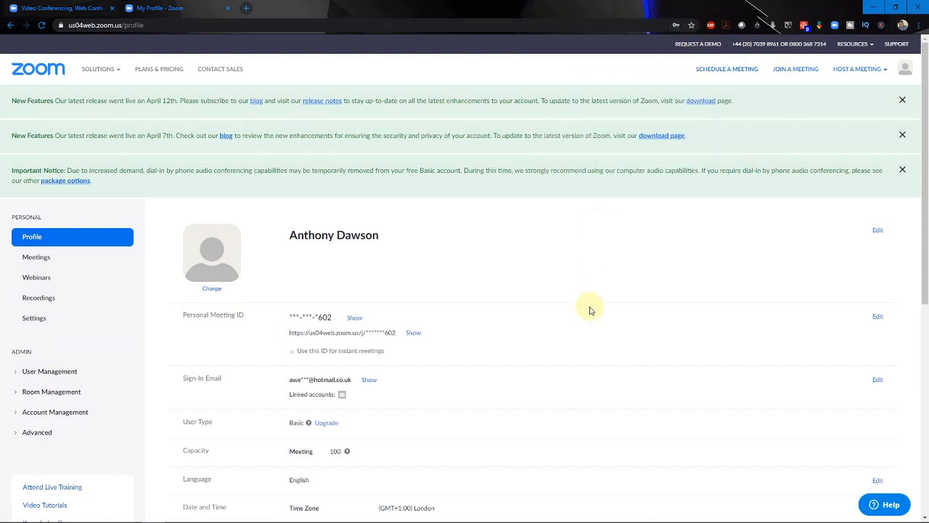
- Look through the account details and options on the profile page
{"action": "scroll", "coordinate": [589, 310], "scroll_direction": "down", "scroll_amount": 5}
{"action": "scroll", "coordinate": [588, 311], "scroll_direction": "up", "scroll_amount": 5}
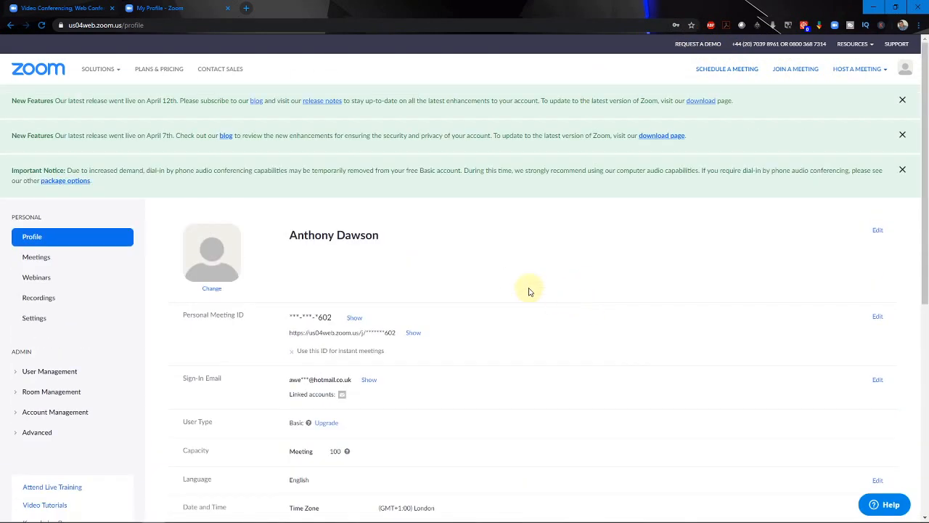
{"action": "scroll", "coordinate": [528, 291], "scroll_direction": "down", "scroll_amount": 10}
{"action": "scroll", "coordinate": [528, 291], "scroll_direction": "up", "scroll_amount": 10}
{"action": "scroll", "coordinate": [528, 291], "scroll_direction": "down", "scroll_amount": 3}
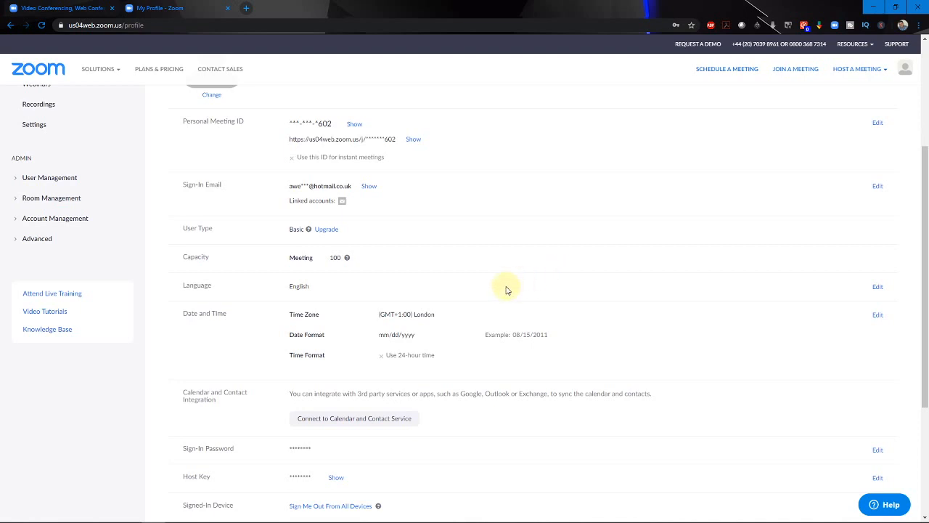
{"action": "scroll", "coordinate": [505, 289], "scroll_direction": "up", "scroll_amount": 3}
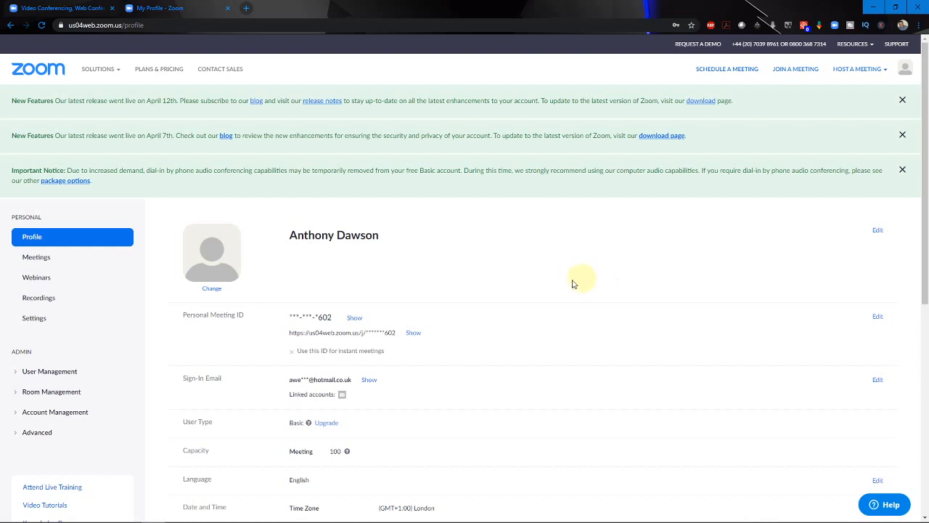
{"action": "scroll", "coordinate": [518, 305], "scroll_direction": "down", "scroll_amount": 5}
{"action": "scroll", "coordinate": [518, 304], "scroll_direction": "up", "scroll_amount": 5}
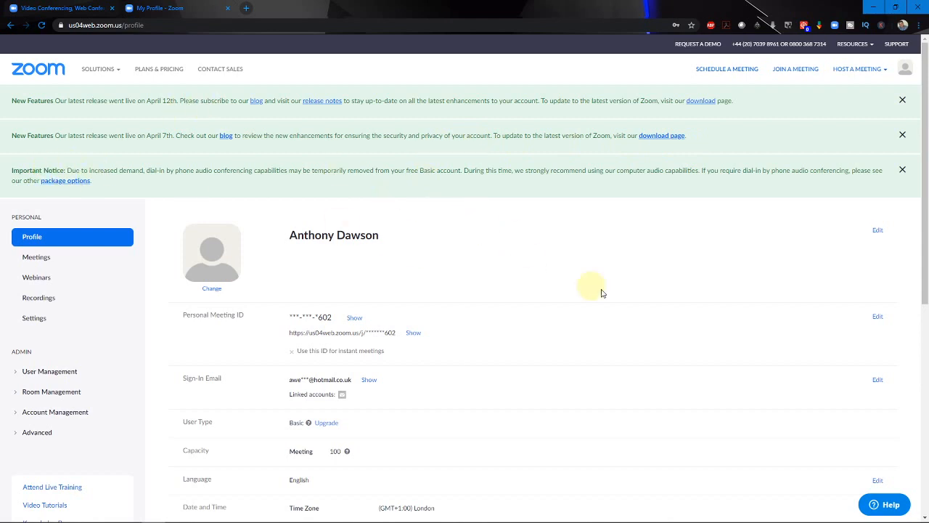
- Dismiss the two New Features notices and the Important Notice above the profile
{"action": "left_click", "coordinate": [904, 102]}
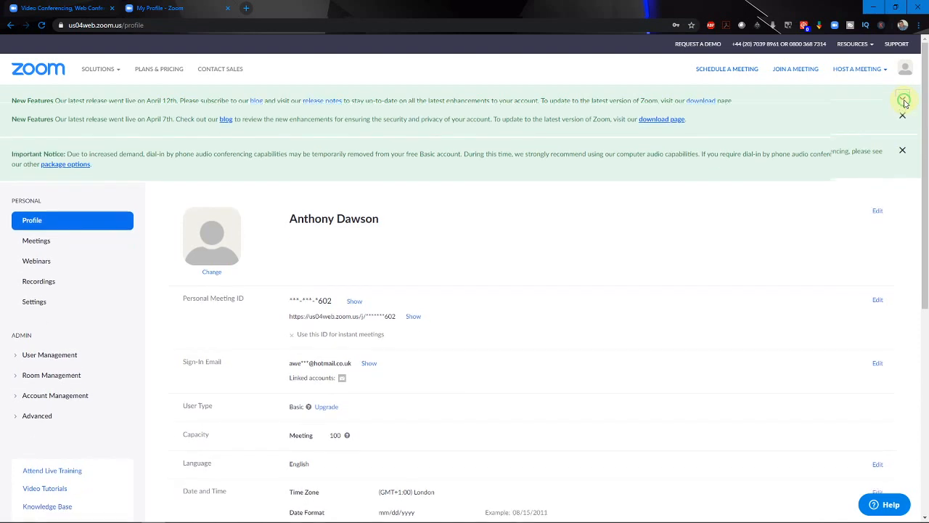
{"action": "left_click", "coordinate": [903, 102]}
{"action": "left_click", "coordinate": [904, 102]}
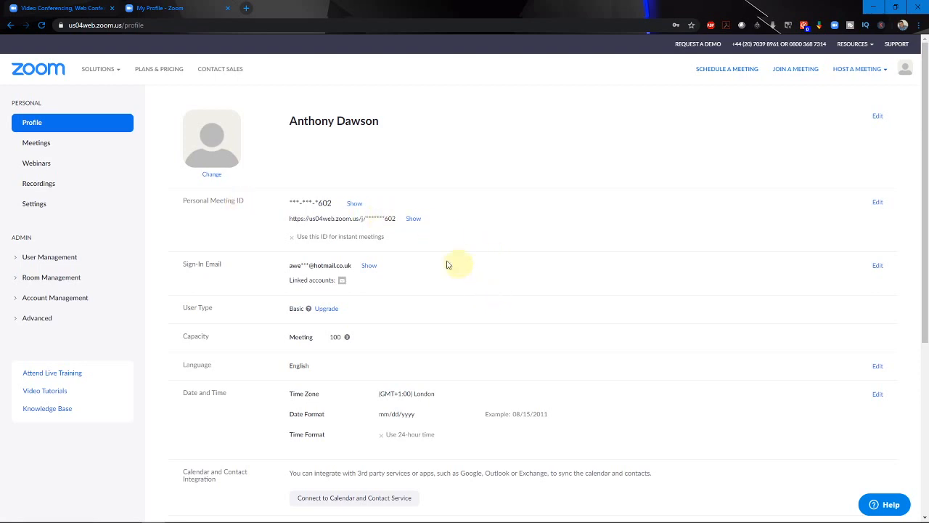
- Compare the features and prices of the Basic, Pro, Business and Enterprise meeting plans, and return to the profile
{"action": "scroll", "coordinate": [266, 243], "scroll_direction": "down", "scroll_amount": 2}
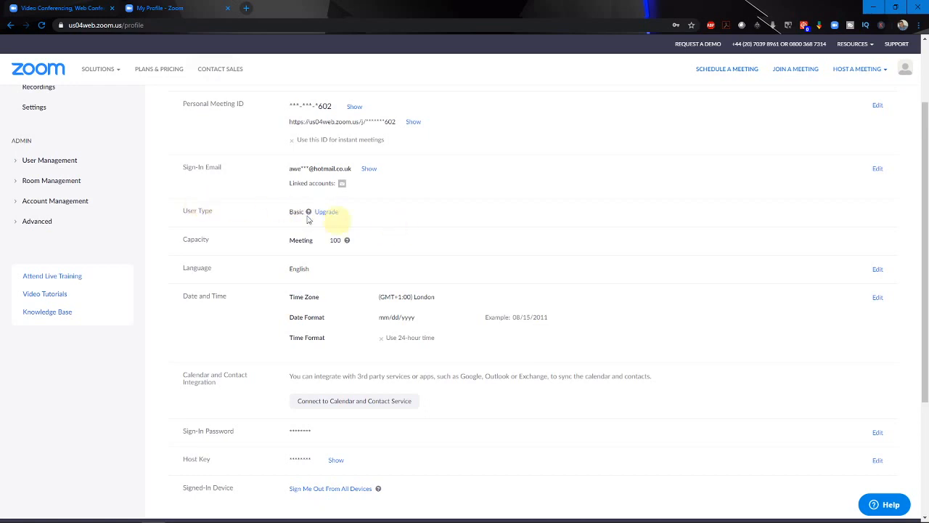
{"action": "left_click", "coordinate": [159, 68]}
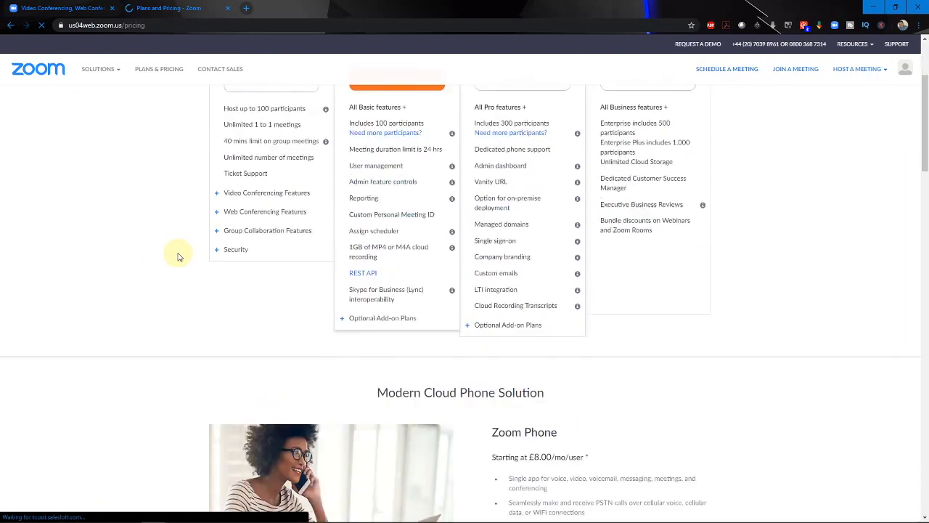
{"action": "scroll", "coordinate": [391, 211], "scroll_direction": "down", "scroll_amount": 1}
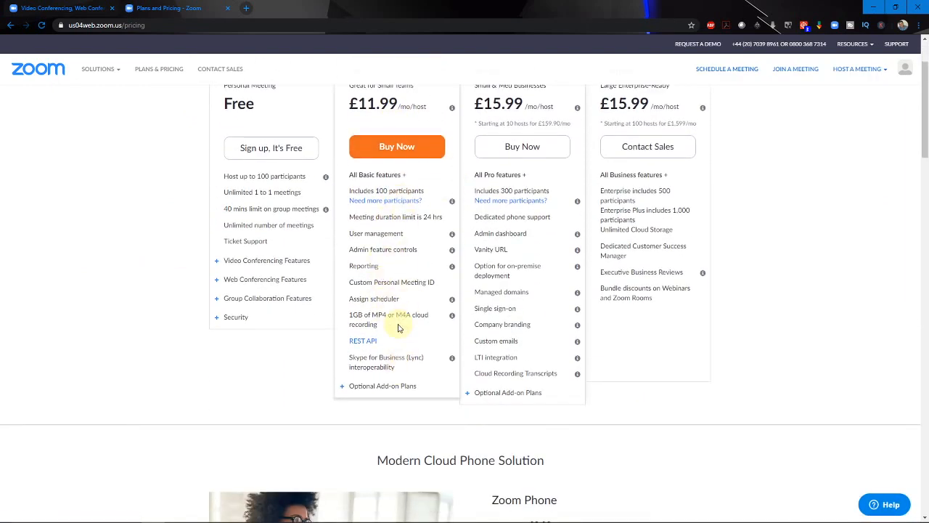
{"action": "scroll", "coordinate": [399, 323], "scroll_direction": "up", "scroll_amount": 1}
{"action": "scroll", "coordinate": [398, 328], "scroll_direction": "down", "scroll_amount": 1}
{"action": "scroll", "coordinate": [398, 328], "scroll_direction": "up", "scroll_amount": 1}
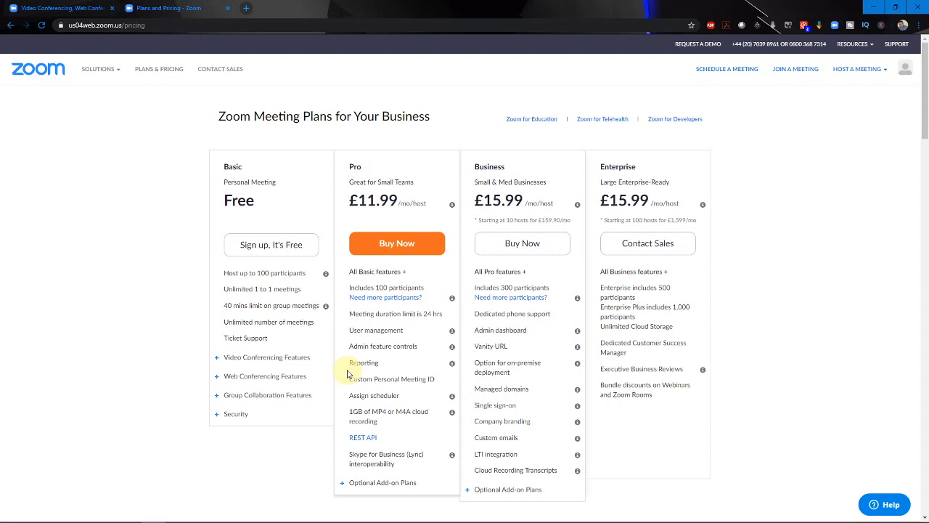
{"action": "left_click", "coordinate": [11, 29]}
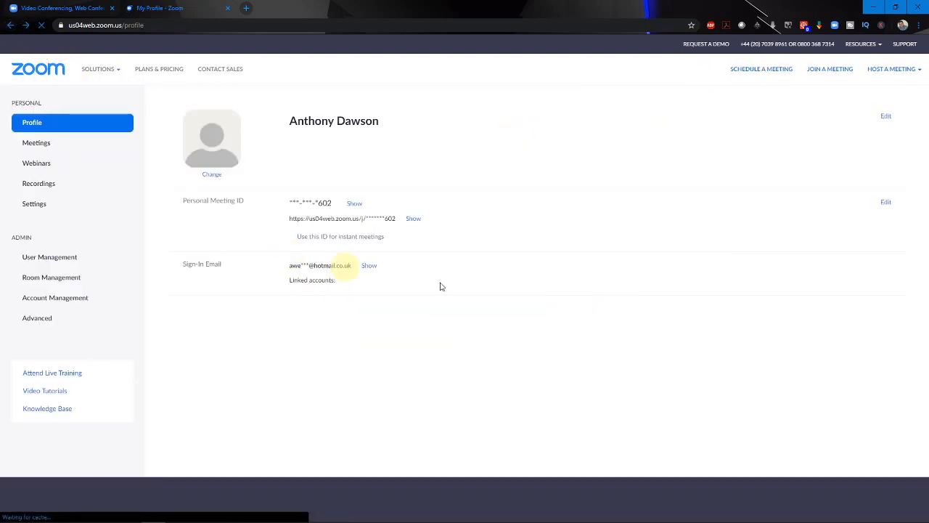
- Edit the profile's date and time settings and set the date format to dd/mm/yyyy
{"action": "scroll", "coordinate": [410, 310], "scroll_direction": "down", "scroll_amount": 2}
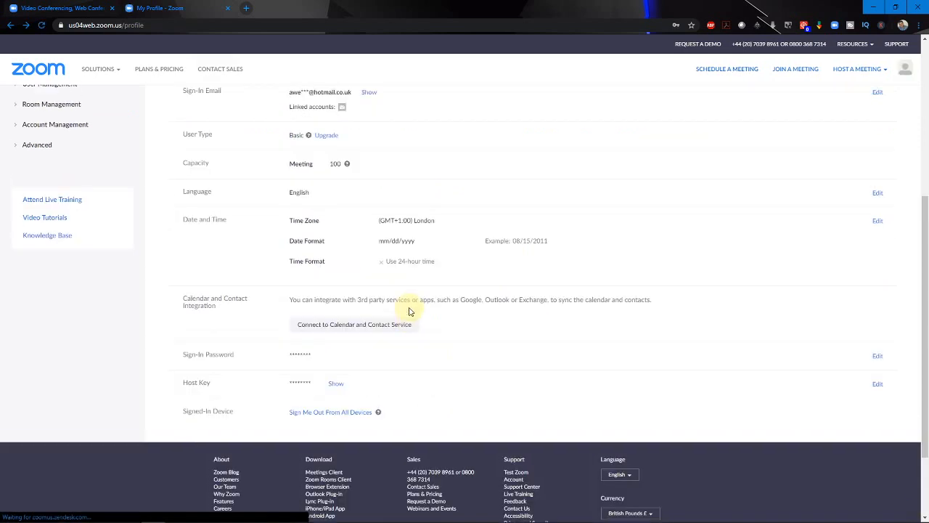
{"action": "scroll", "coordinate": [409, 311], "scroll_direction": "up", "scroll_amount": 3}
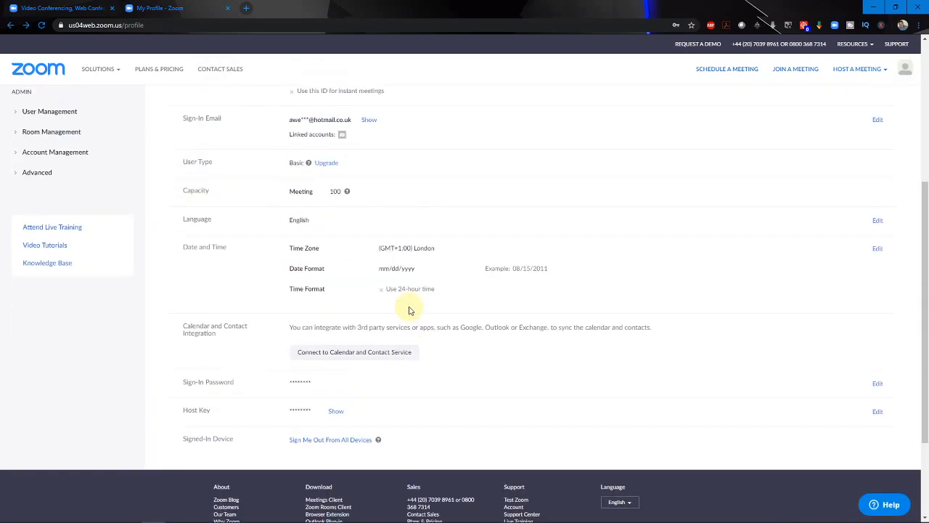
{"action": "scroll", "coordinate": [410, 304], "scroll_direction": "down", "scroll_amount": 2}
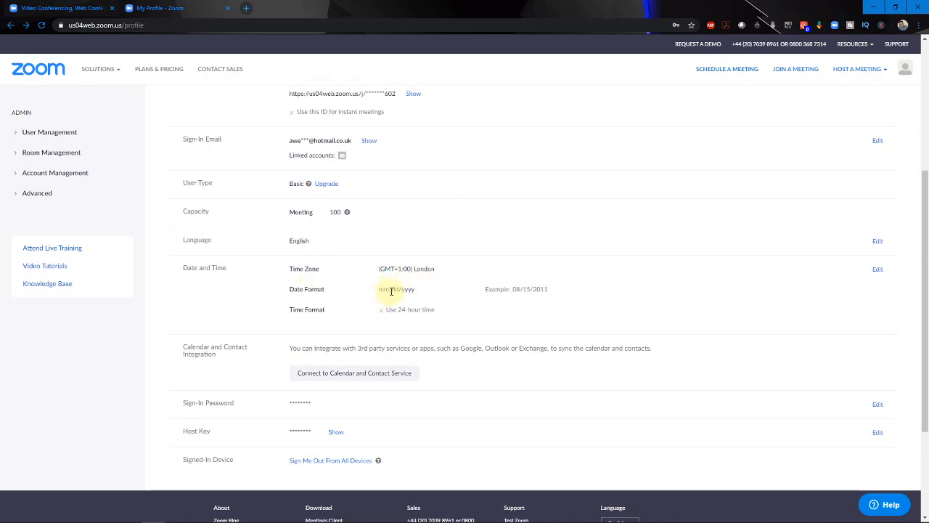
{"action": "left_click", "coordinate": [877, 269]}
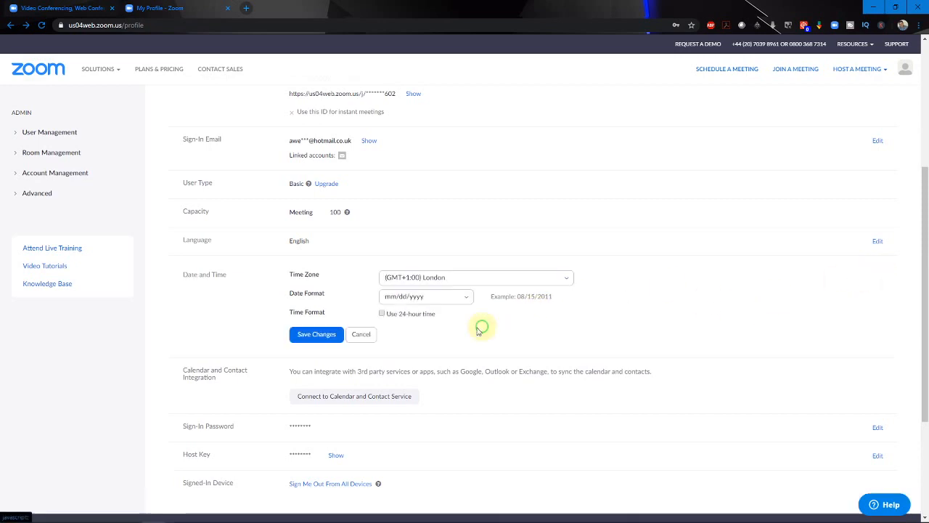
{"action": "left_click", "coordinate": [464, 276]}
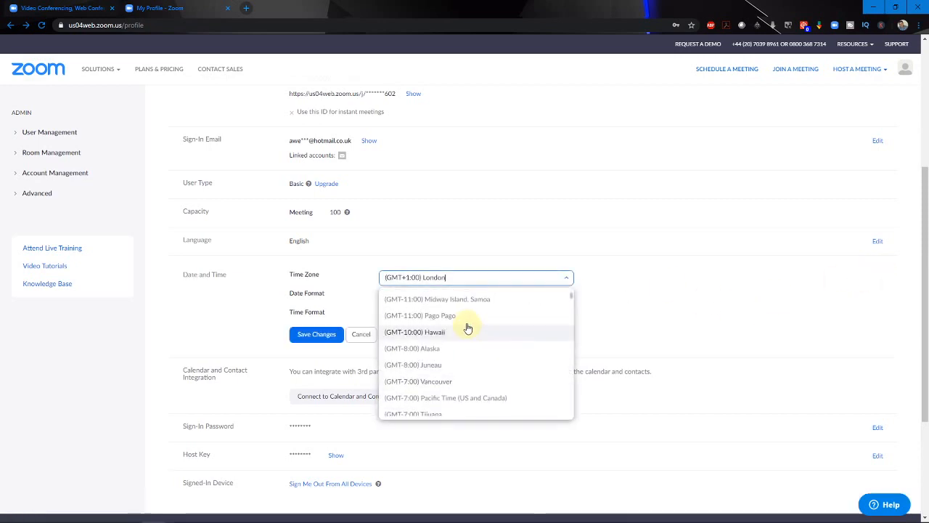
{"action": "left_click", "coordinate": [657, 309]}
{"action": "left_click", "coordinate": [462, 296]}
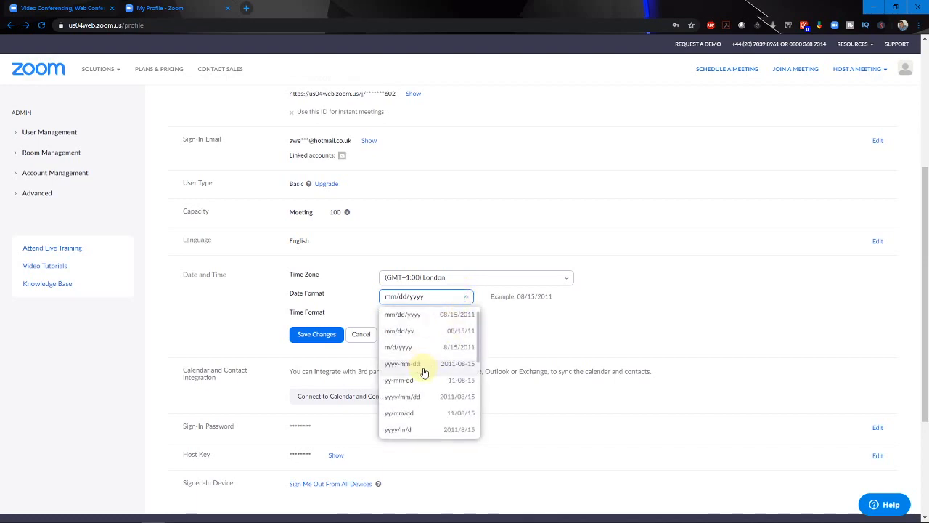
{"action": "scroll", "coordinate": [438, 359], "scroll_direction": "down", "scroll_amount": 5}
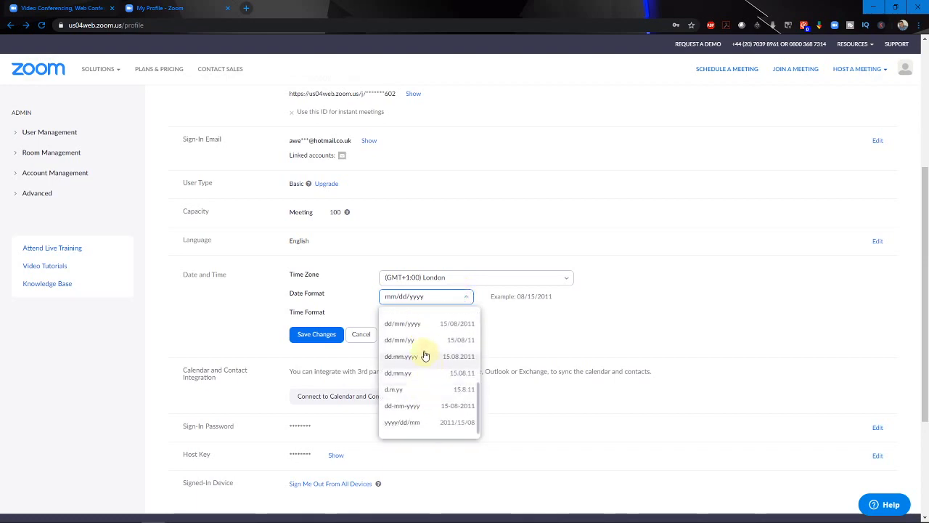
{"action": "left_click", "coordinate": [420, 323]}
{"action": "left_click", "coordinate": [583, 340]}
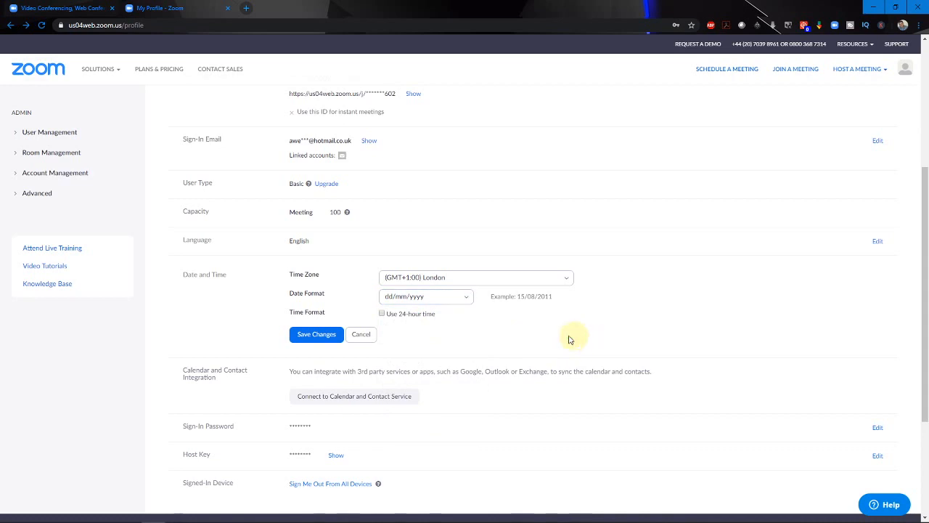
- Enable 24-hour time for the profile and save the date and time changes
{"action": "scroll", "coordinate": [270, 326], "scroll_direction": "up", "scroll_amount": 2}
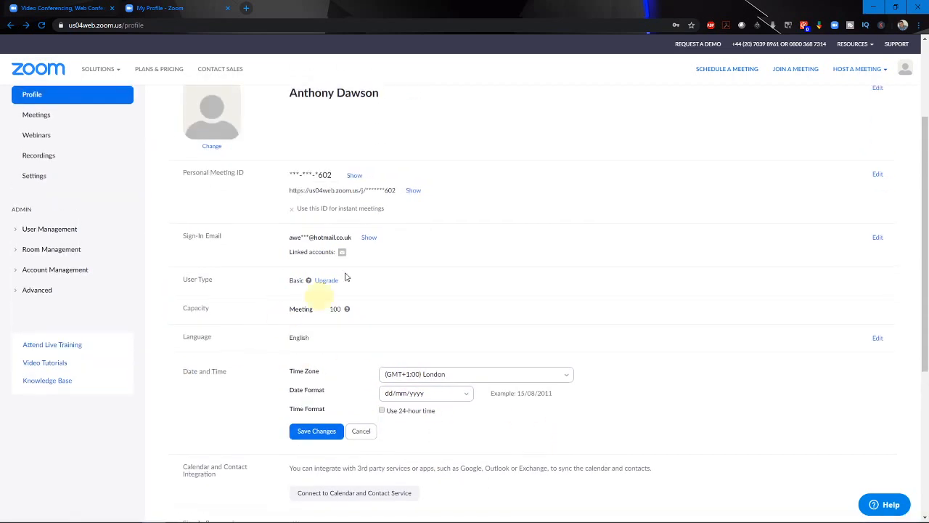
{"action": "scroll", "coordinate": [296, 317], "scroll_direction": "down", "scroll_amount": 2}
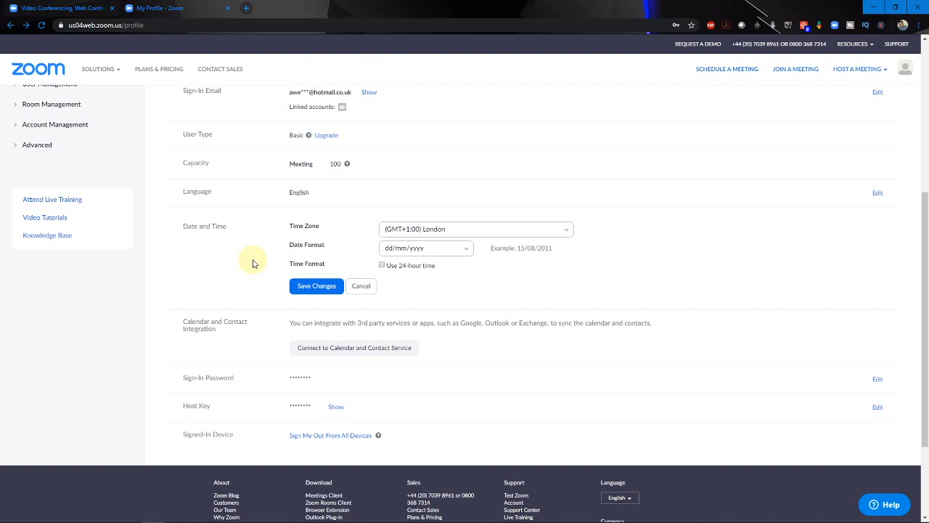
{"action": "left_click", "coordinate": [383, 266]}
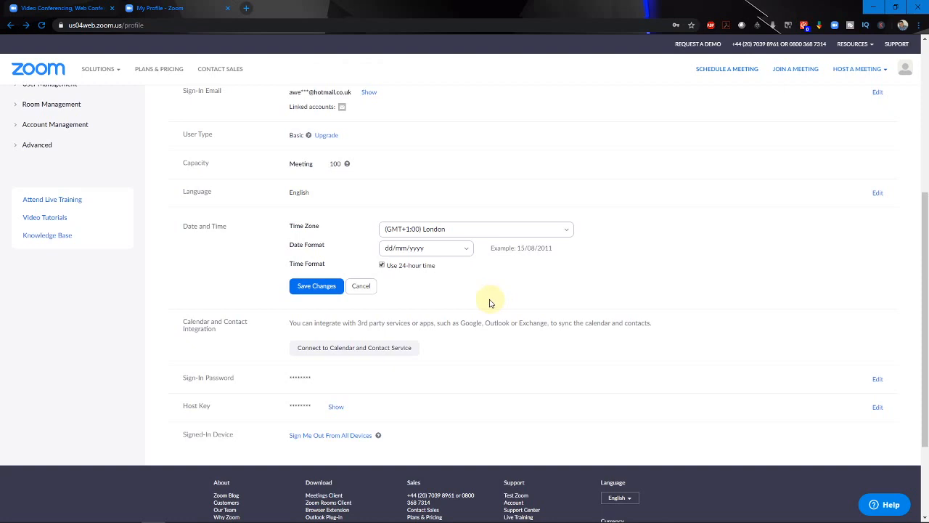
{"action": "scroll", "coordinate": [489, 304], "scroll_direction": "up", "scroll_amount": 4}
{"action": "scroll", "coordinate": [490, 304], "scroll_direction": "down", "scroll_amount": 4}
{"action": "scroll", "coordinate": [490, 304], "scroll_direction": "up", "scroll_amount": 5}
{"action": "scroll", "coordinate": [490, 304], "scroll_direction": "down", "scroll_amount": 5}
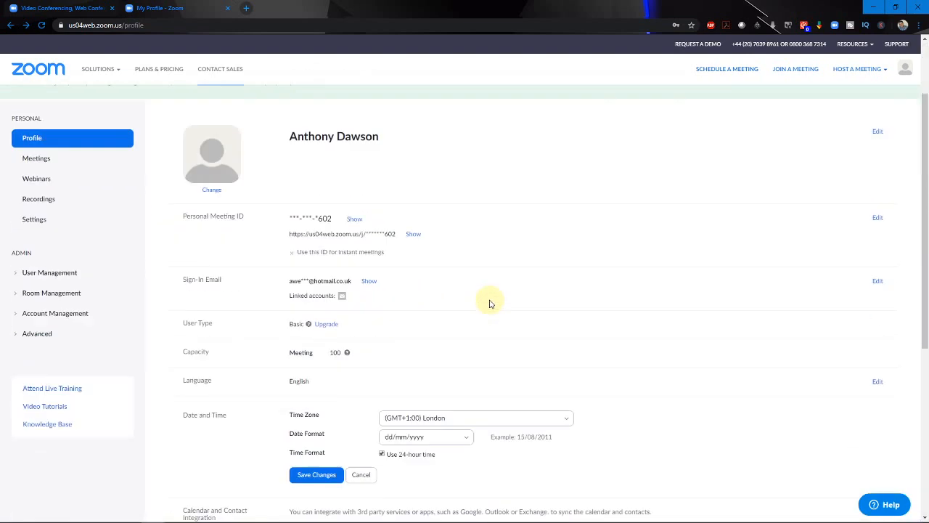
{"action": "scroll", "coordinate": [489, 304], "scroll_direction": "down", "scroll_amount": 2}
{"action": "scroll", "coordinate": [489, 303], "scroll_direction": "up", "scroll_amount": 3}
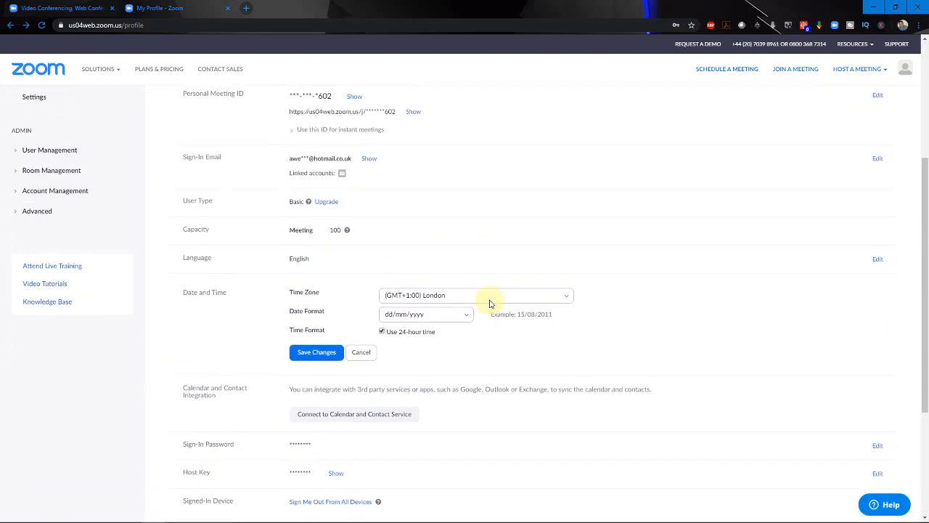
{"action": "scroll", "coordinate": [386, 260], "scroll_direction": "down", "scroll_amount": 2}
{"action": "left_click", "coordinate": [312, 208]}
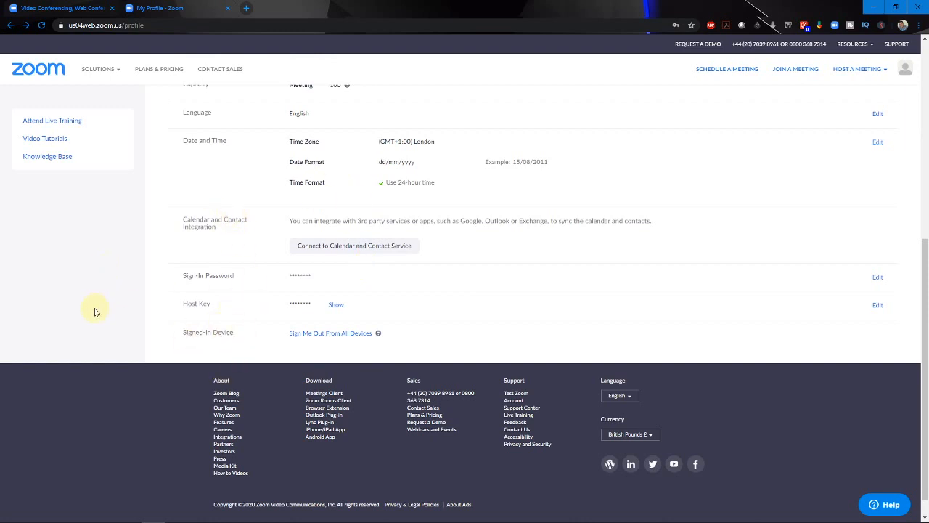
- Dismiss the New Features notices and the Important Notice shown above the profile
{"action": "scroll", "coordinate": [85, 318], "scroll_direction": "up", "scroll_amount": 8}
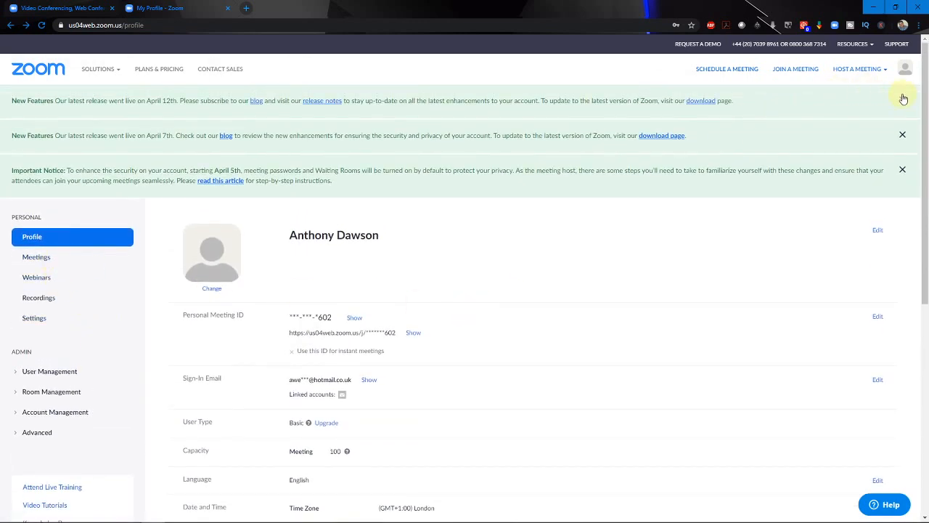
{"action": "left_click", "coordinate": [901, 98]}
{"action": "left_click", "coordinate": [901, 99]}
{"action": "left_click", "coordinate": [900, 100]}
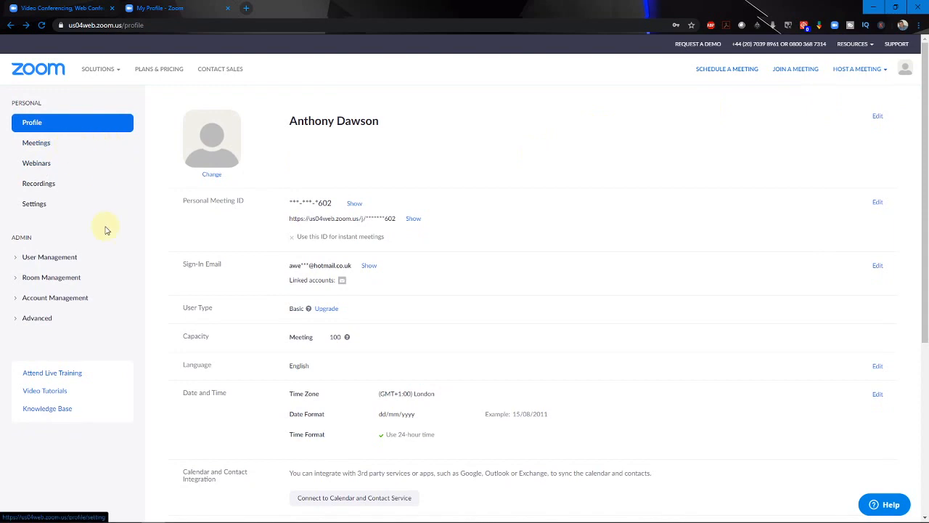
- Go to the account's meetings and start scheduling a new meeting
{"action": "left_click", "coordinate": [61, 149]}
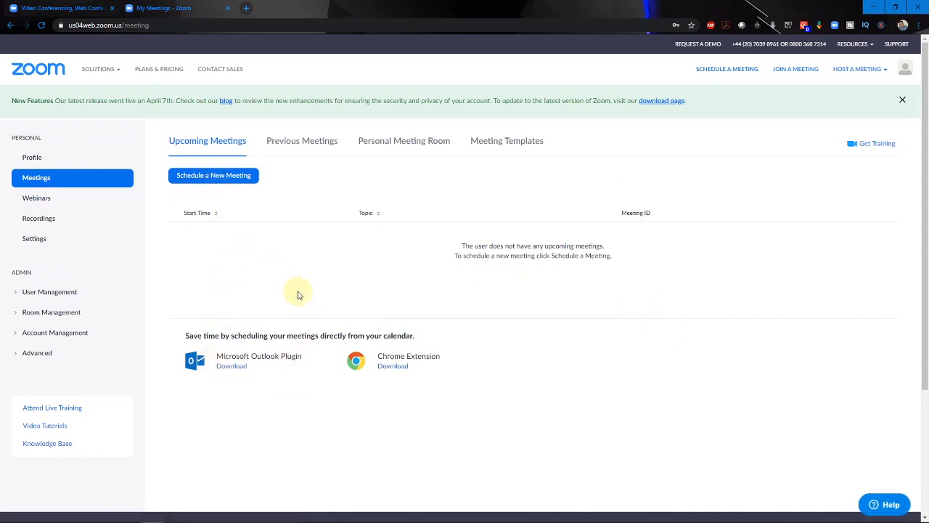
{"action": "left_click", "coordinate": [209, 188]}
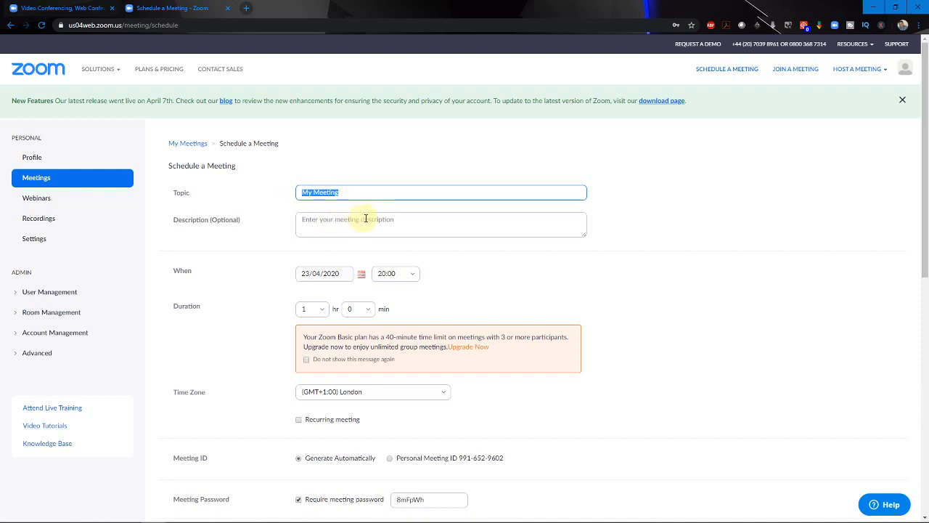
{"action": "scroll", "coordinate": [266, 280], "scroll_direction": "down", "scroll_amount": 1}
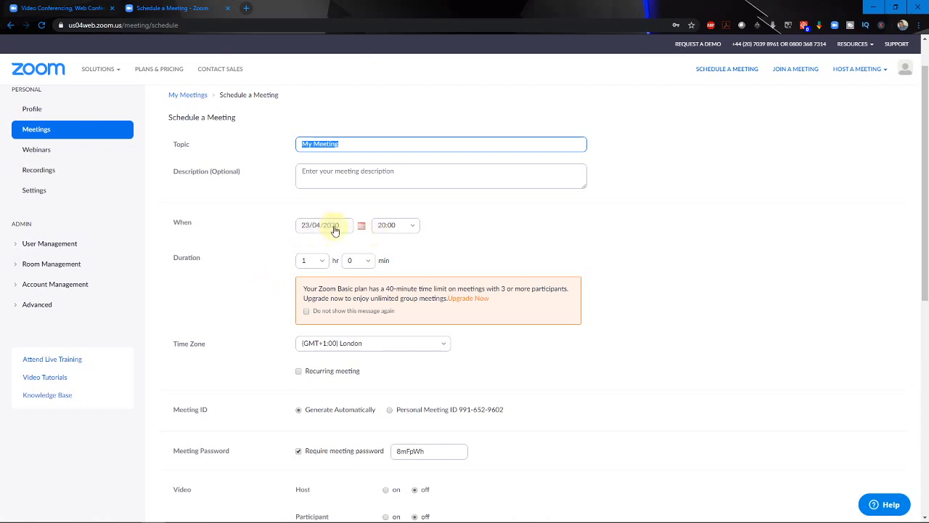
- Look through the available start times for the meeting without choosing a different one
{"action": "left_click", "coordinate": [411, 228]}
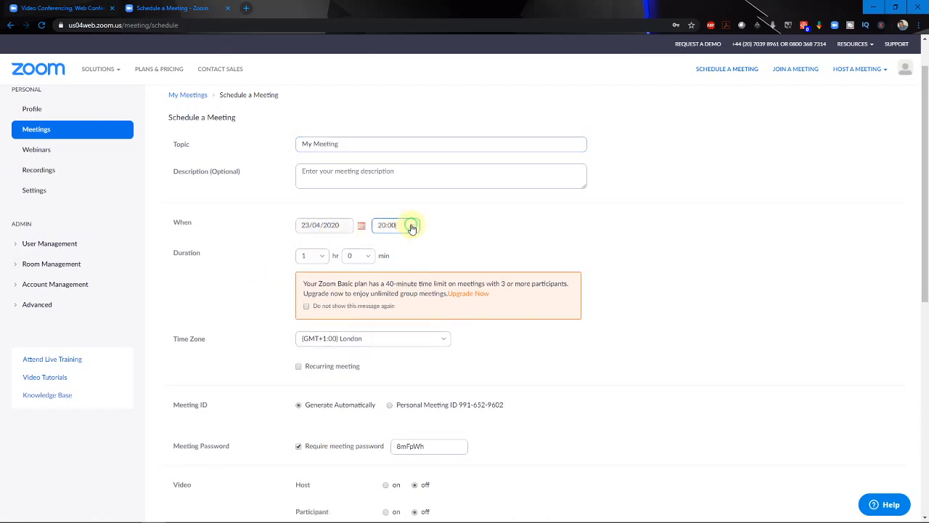
{"action": "scroll", "coordinate": [397, 265], "scroll_direction": "down", "scroll_amount": 8}
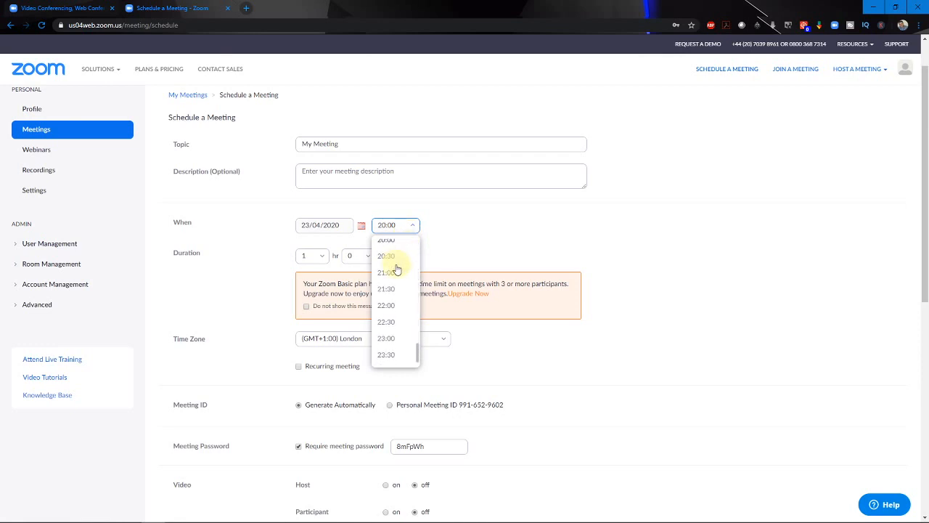
{"action": "scroll", "coordinate": [391, 334], "scroll_direction": "up", "scroll_amount": 3}
{"action": "scroll", "coordinate": [392, 334], "scroll_direction": "up", "scroll_amount": 3}
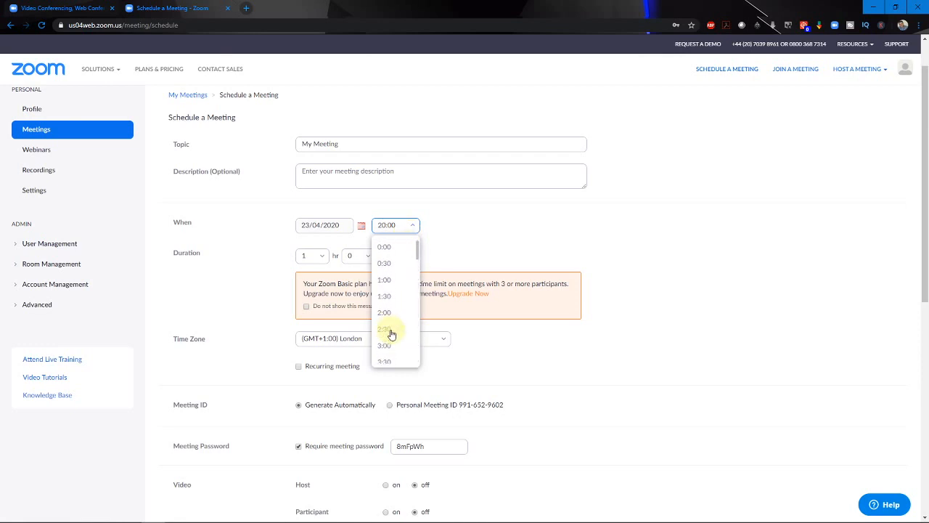
{"action": "scroll", "coordinate": [389, 291], "scroll_direction": "down", "scroll_amount": 2}
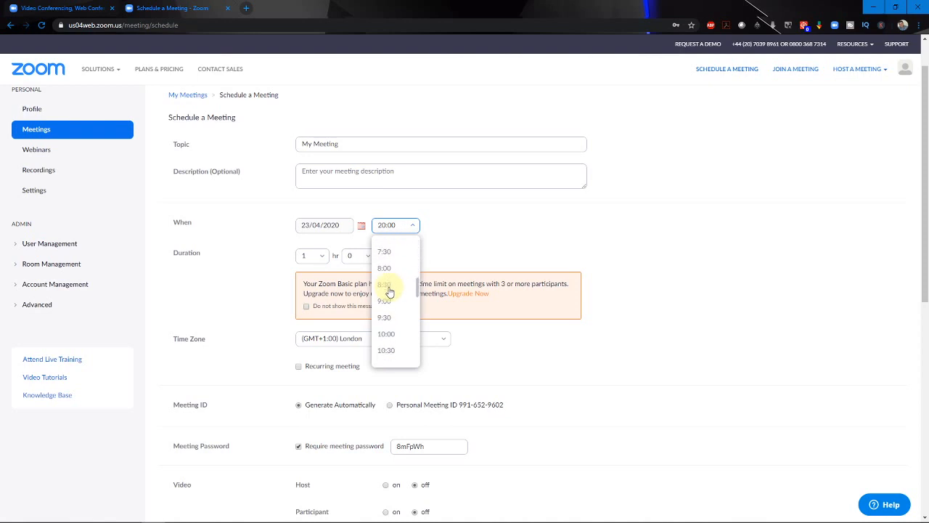
{"action": "scroll", "coordinate": [394, 263], "scroll_direction": "up", "scroll_amount": 1}
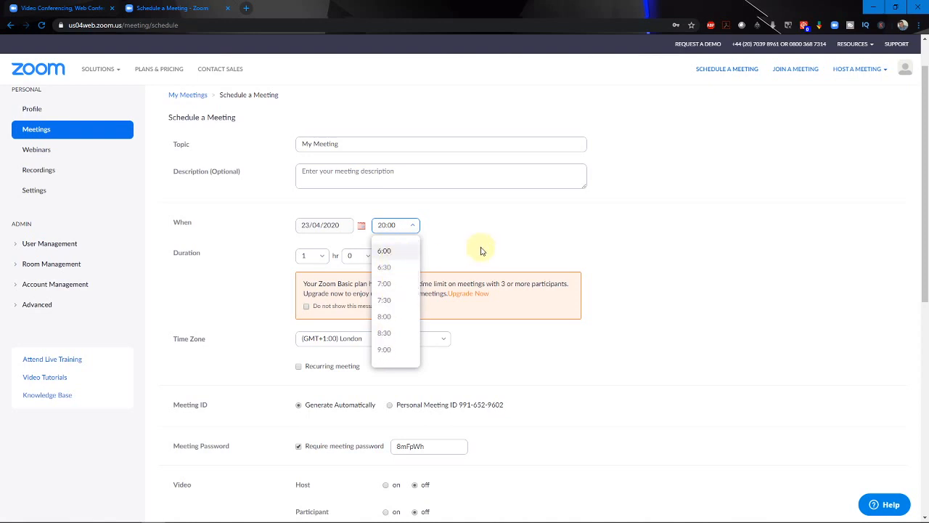
{"action": "left_click", "coordinate": [420, 241]}
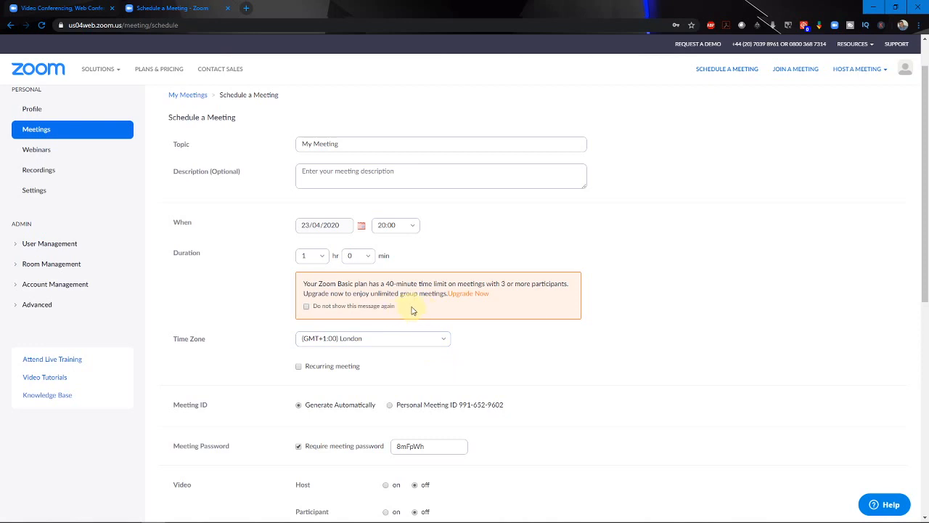
- Stop the 40-minute limit message from showing again, and try the recurring meeting option before switching it off
{"action": "left_click", "coordinate": [306, 307]}
{"action": "left_click", "coordinate": [556, 364]}
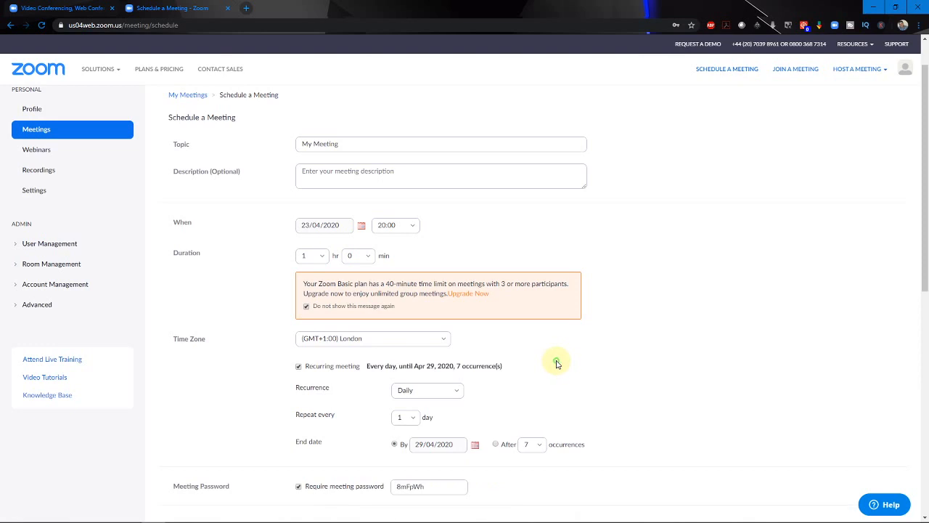
{"action": "scroll", "coordinate": [255, 334], "scroll_direction": "down", "scroll_amount": 1}
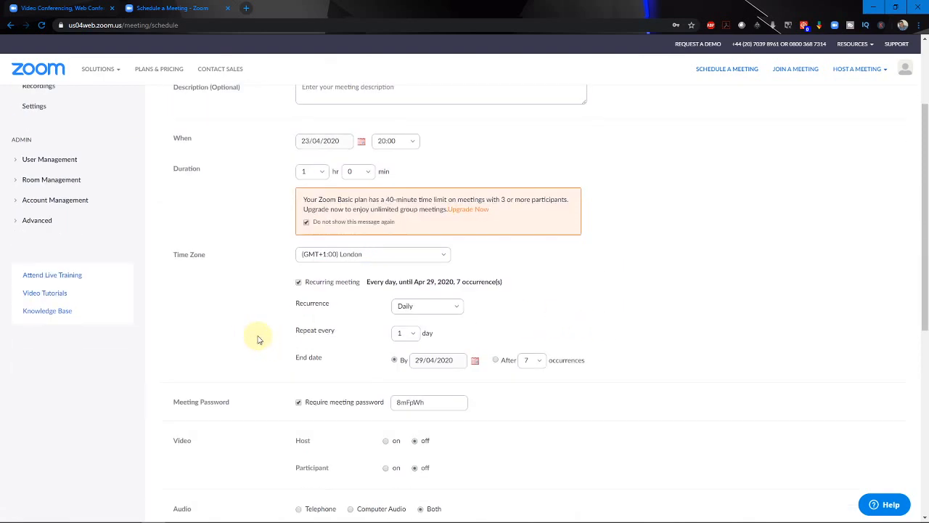
{"action": "scroll", "coordinate": [253, 266], "scroll_direction": "down", "scroll_amount": 1}
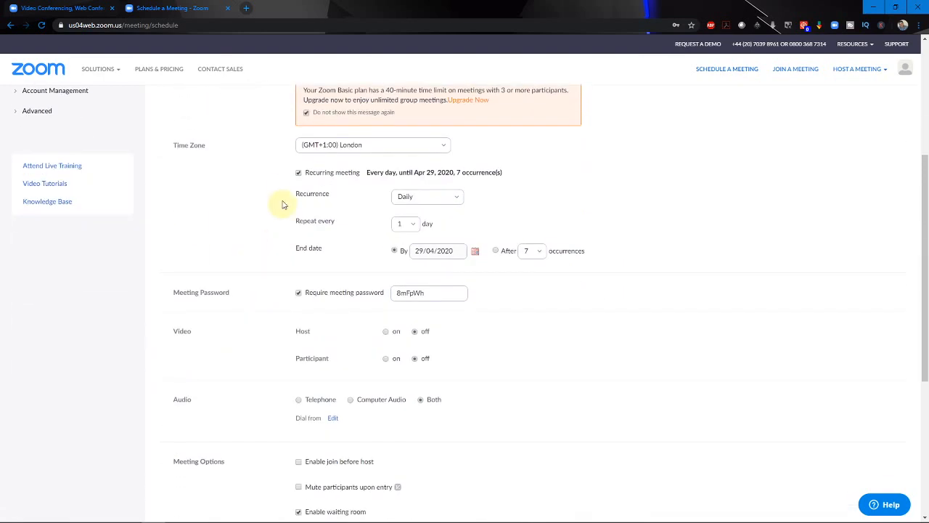
{"action": "left_click", "coordinate": [298, 172]}
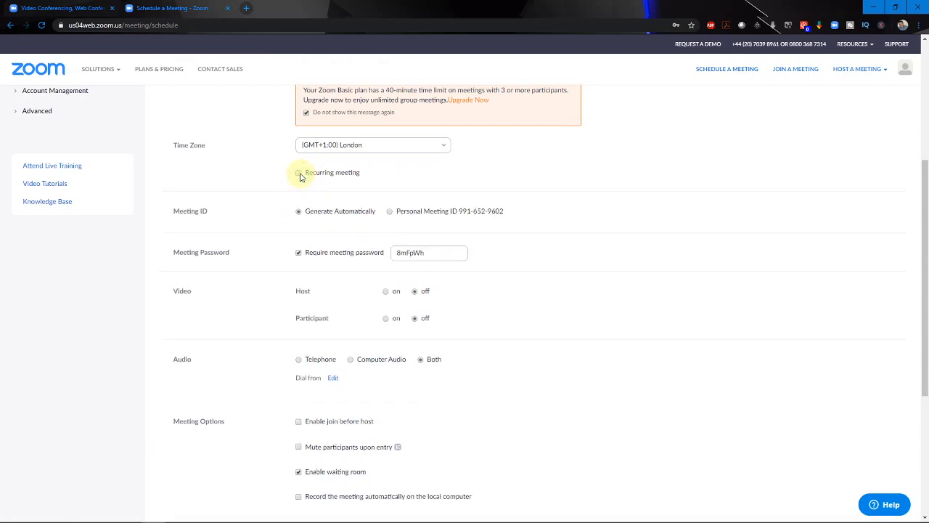
- Review the meeting's schedule and password settings, and turn on video for both the host and participants
{"action": "scroll", "coordinate": [266, 239], "scroll_direction": "up", "scroll_amount": 2}
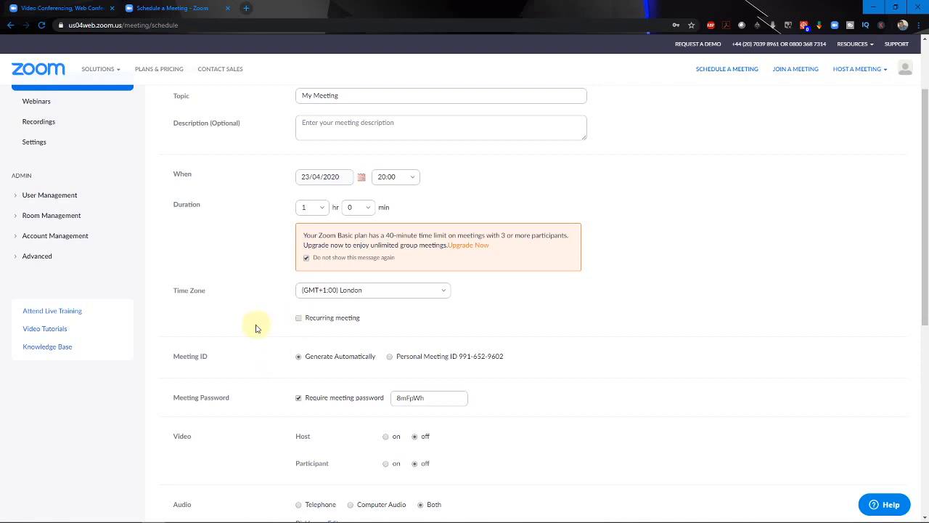
{"action": "scroll", "coordinate": [259, 336], "scroll_direction": "down", "scroll_amount": 3}
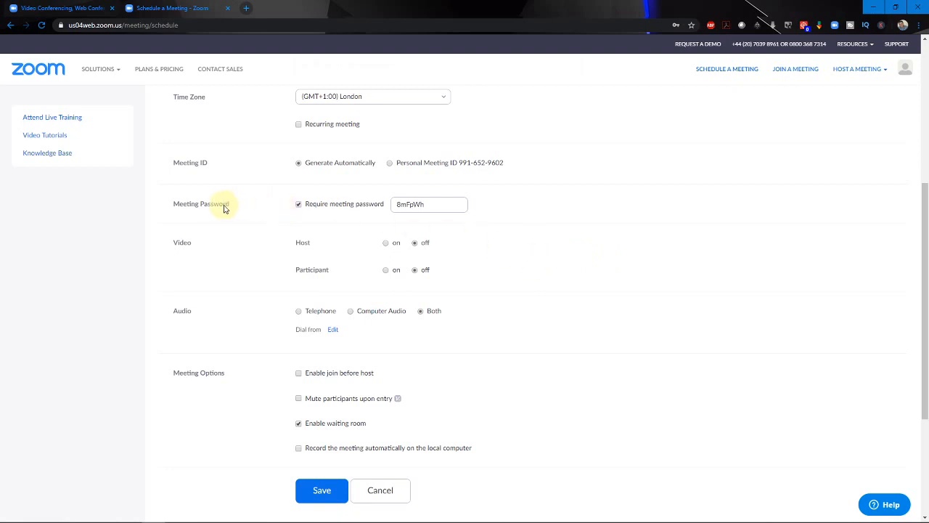
{"action": "scroll", "coordinate": [251, 251], "scroll_direction": "up", "scroll_amount": 3}
{"action": "scroll", "coordinate": [77, 191], "scroll_direction": "up", "scroll_amount": 2}
{"action": "scroll", "coordinate": [77, 185], "scroll_direction": "down", "scroll_amount": 5}
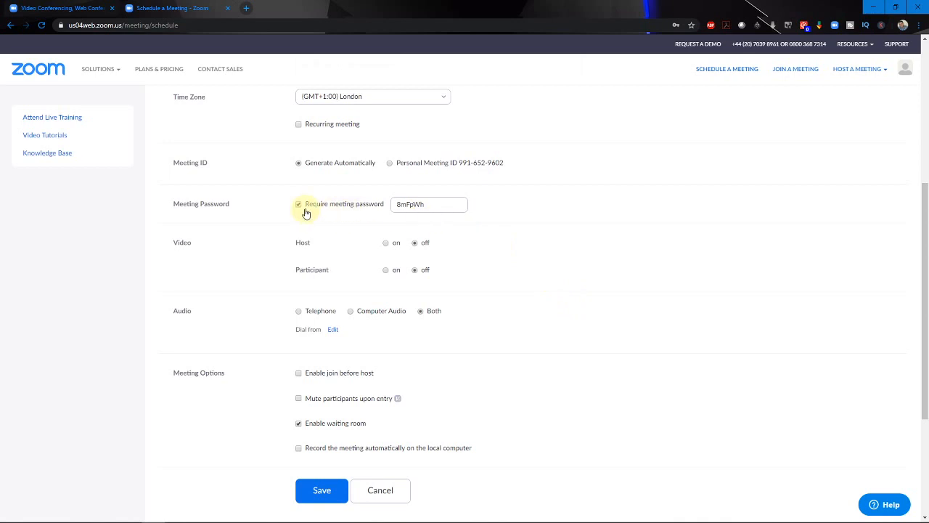
{"action": "scroll", "coordinate": [573, 283], "scroll_direction": "down", "scroll_amount": 2}
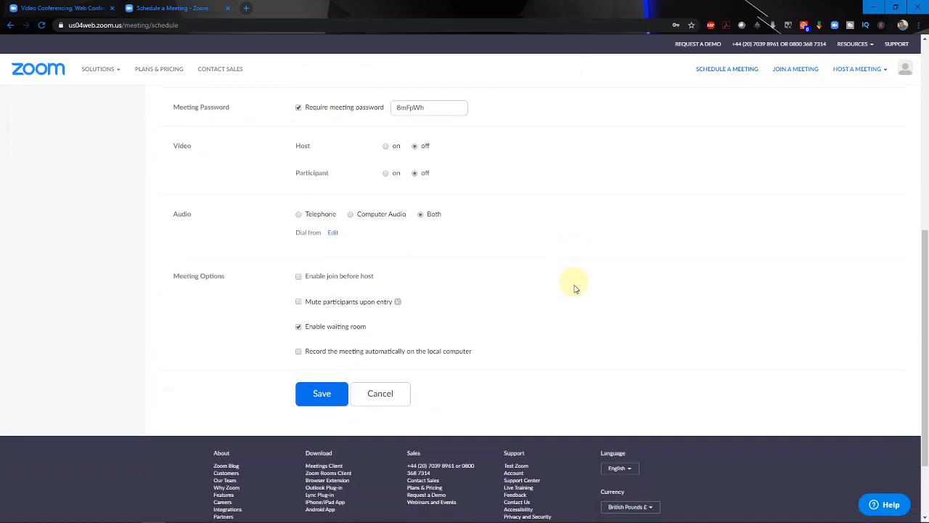
{"action": "scroll", "coordinate": [574, 285], "scroll_direction": "up", "scroll_amount": 1}
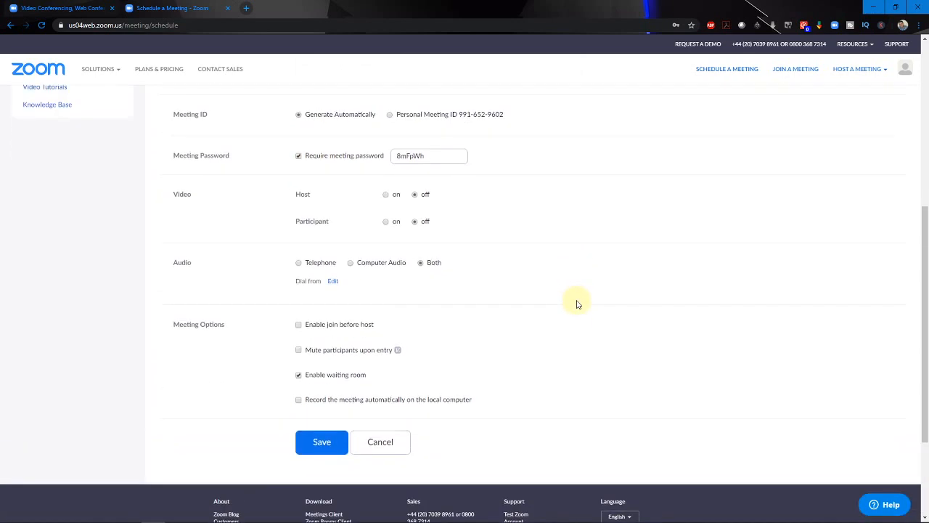
{"action": "left_click", "coordinate": [385, 194]}
{"action": "left_click", "coordinate": [386, 221]}
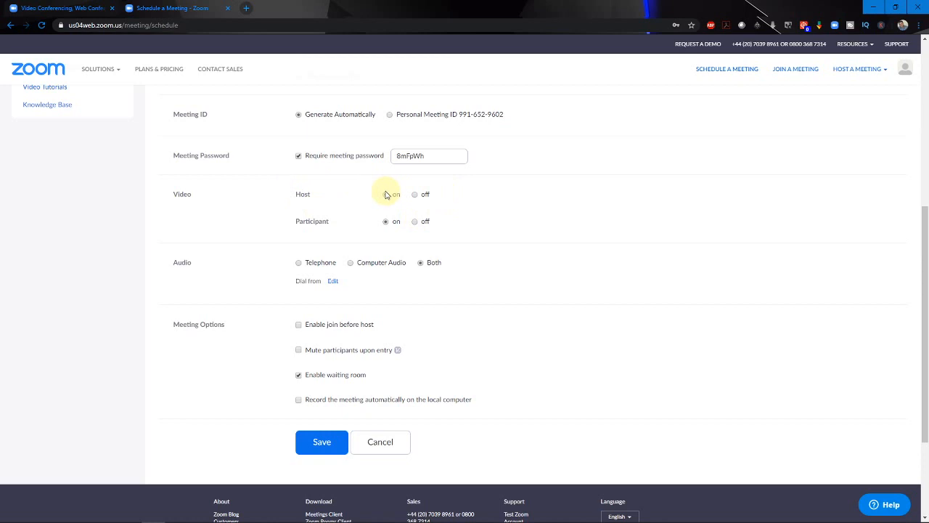
- Review the video, audio and meeting options on the meeting scheduling form
{"action": "mouse_move", "coordinate": [298, 220]}
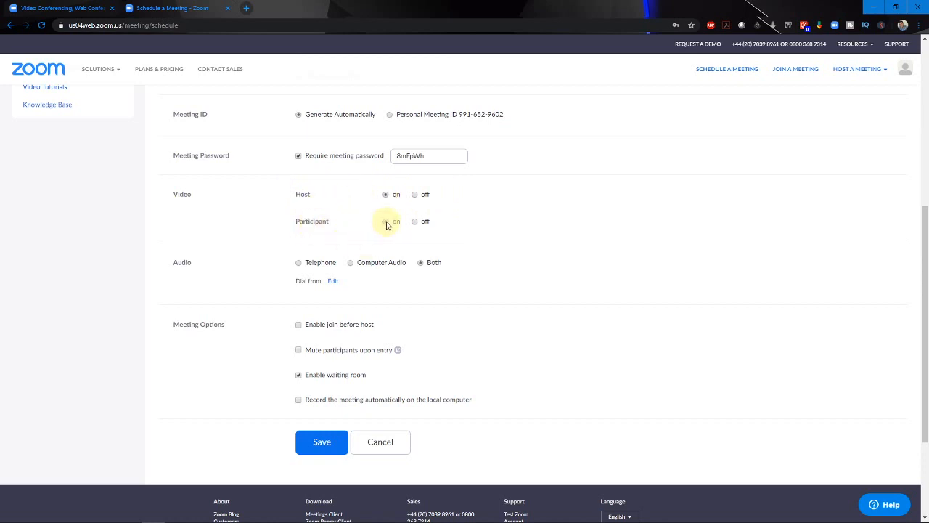
{"action": "scroll", "coordinate": [229, 304], "scroll_direction": "down", "scroll_amount": 2}
{"action": "scroll", "coordinate": [243, 293], "scroll_direction": "up", "scroll_amount": 1}
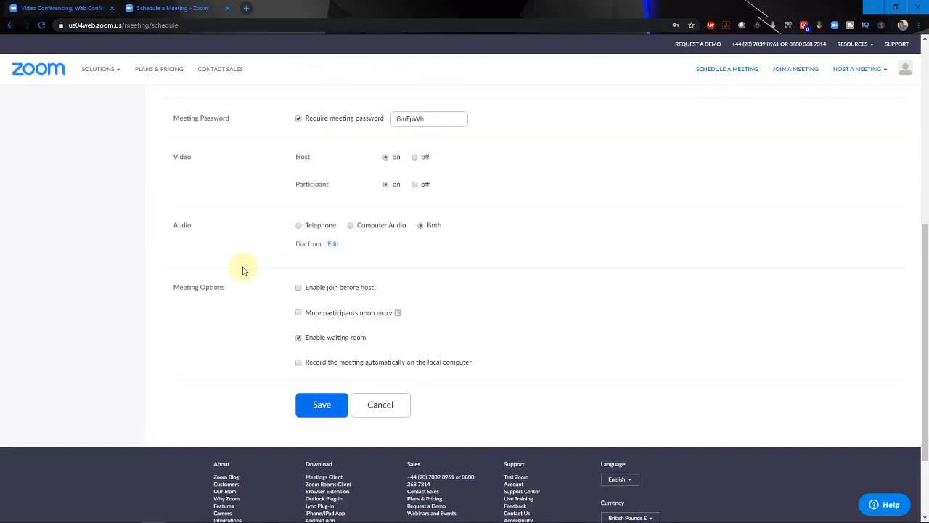
{"action": "scroll", "coordinate": [244, 268], "scroll_direction": "up", "scroll_amount": 2}
{"action": "scroll", "coordinate": [243, 270], "scroll_direction": "down", "scroll_amount": 1}
{"action": "scroll", "coordinate": [243, 270], "scroll_direction": "down", "scroll_amount": 2}
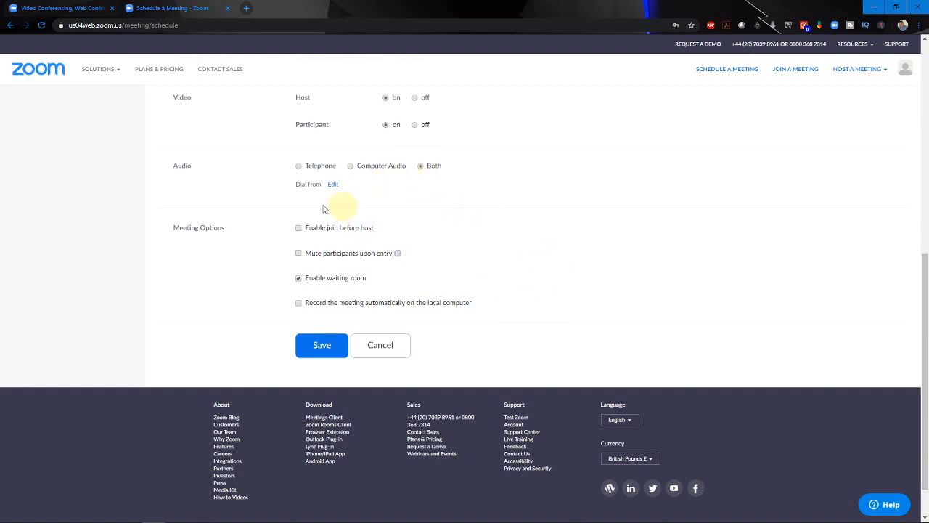
{"action": "scroll", "coordinate": [533, 317], "scroll_direction": "up", "scroll_amount": 5}
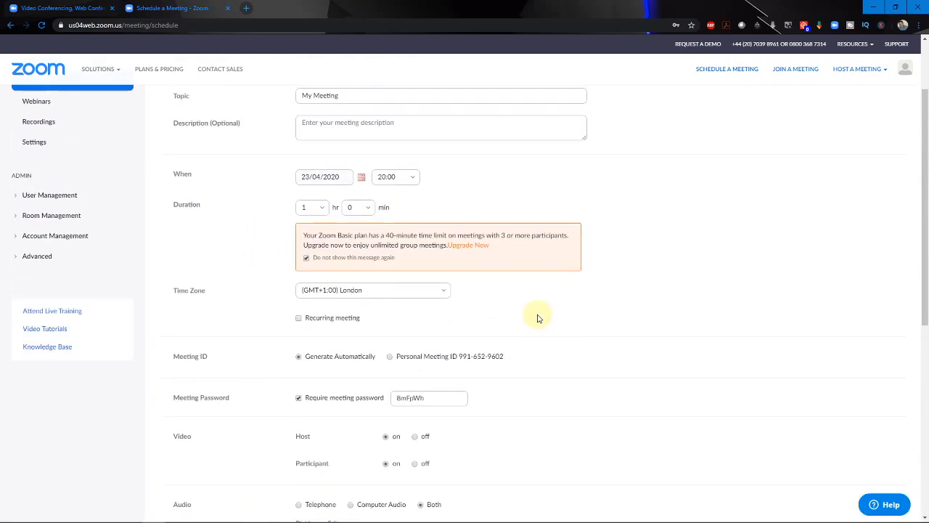
{"action": "scroll", "coordinate": [410, 314], "scroll_direction": "down", "scroll_amount": 5}
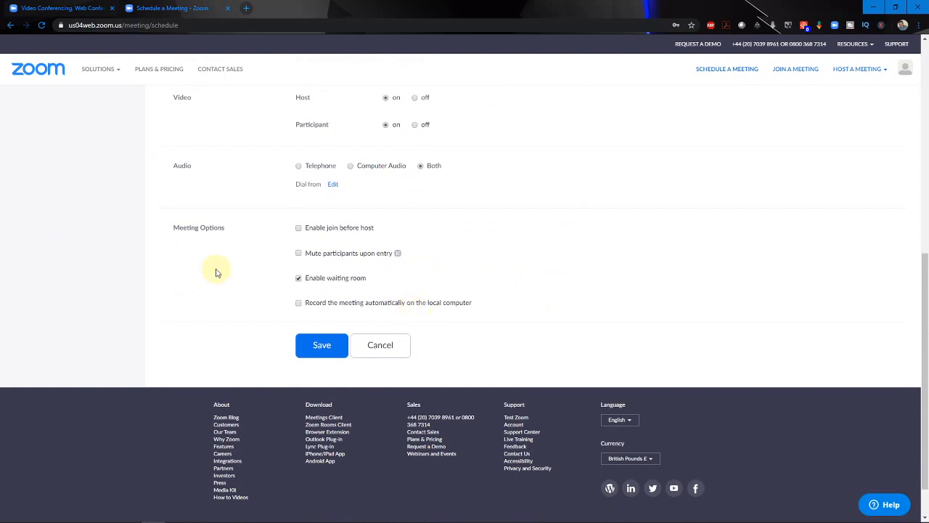
- Try the join before host and waiting room options, leaving join before host off and the waiting room enabled
{"action": "left_click", "coordinate": [296, 233]}
{"action": "left_click", "coordinate": [297, 230]}
{"action": "left_click", "coordinate": [298, 230]}
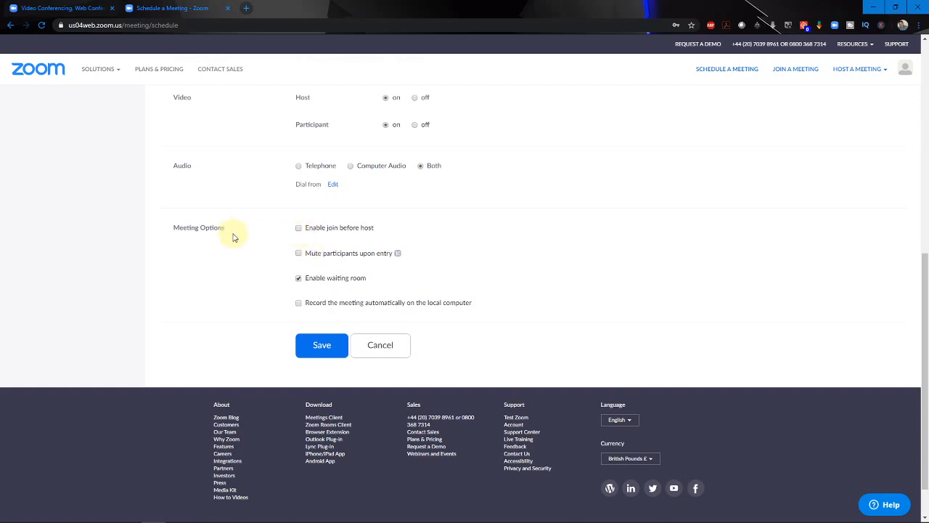
{"action": "left_click", "coordinate": [299, 280]}
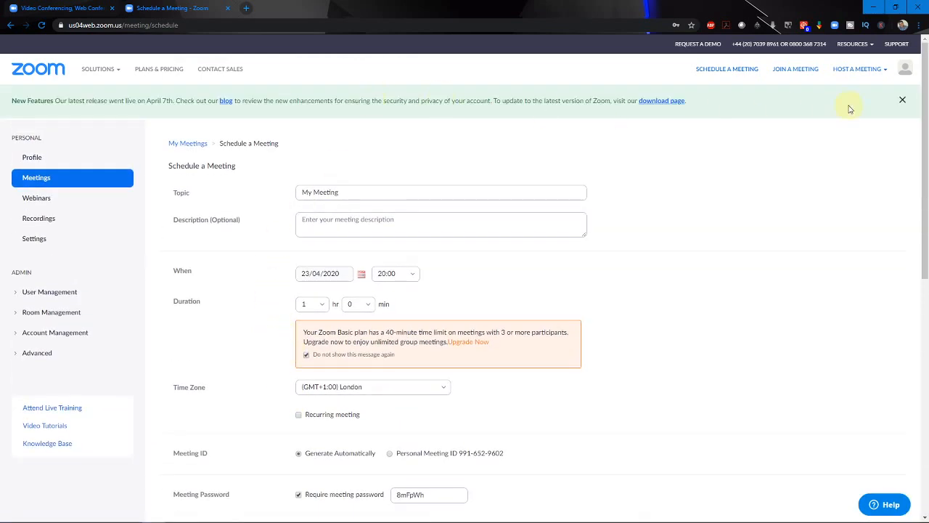
- Dismiss the new features notice and save the scheduled meeting
{"action": "left_click", "coordinate": [902, 99]}
{"action": "scroll", "coordinate": [641, 247], "scroll_direction": "down", "scroll_amount": 10}
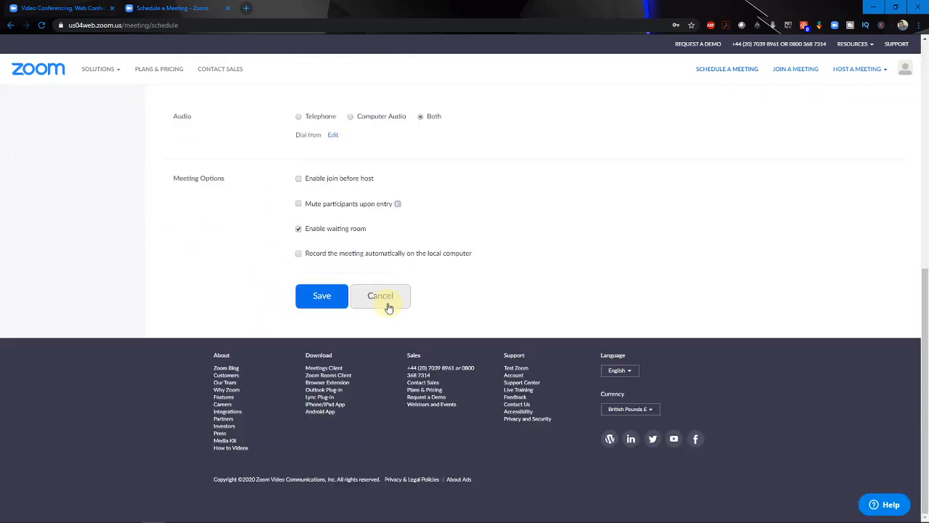
{"action": "left_click", "coordinate": [323, 298]}
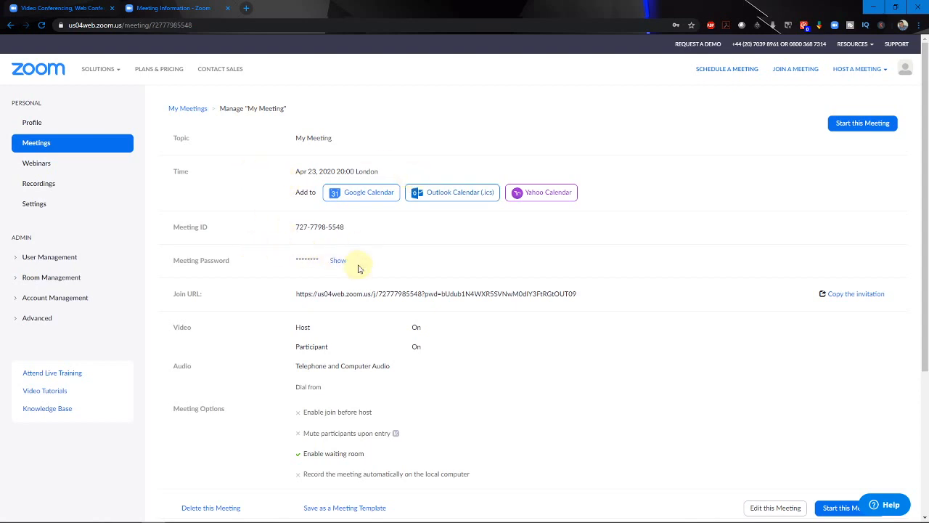
- Review the saved meeting's details, copy its full invitation text, and close the invitation dialog
{"action": "scroll", "coordinate": [342, 334], "scroll_direction": "down", "scroll_amount": 3}
{"action": "scroll", "coordinate": [344, 340], "scroll_direction": "up", "scroll_amount": 3}
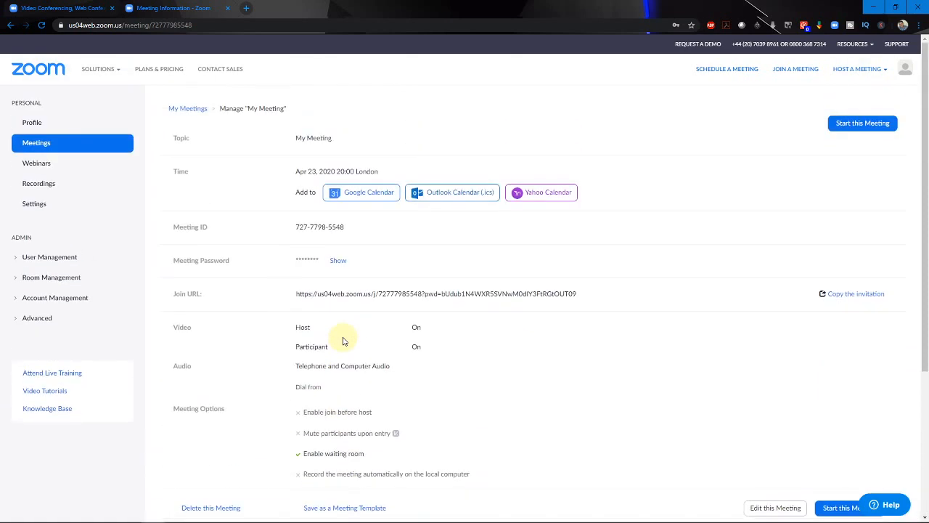
{"action": "scroll", "coordinate": [370, 339], "scroll_direction": "down", "scroll_amount": 3}
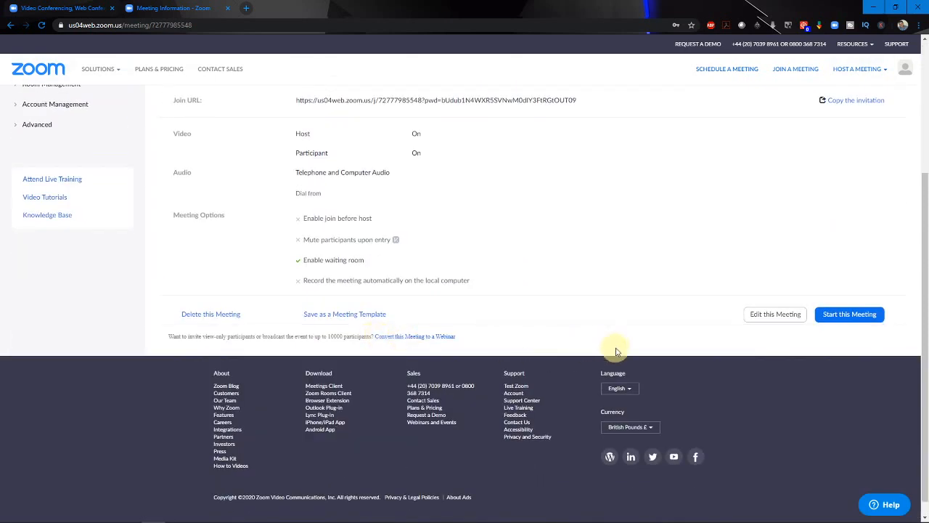
{"action": "scroll", "coordinate": [617, 352], "scroll_direction": "up", "scroll_amount": 3}
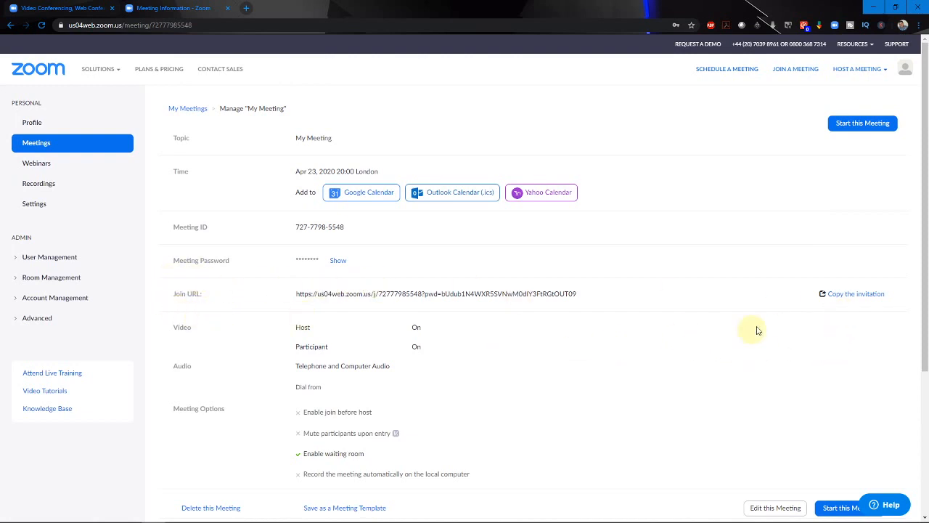
{"action": "left_click", "coordinate": [868, 296]}
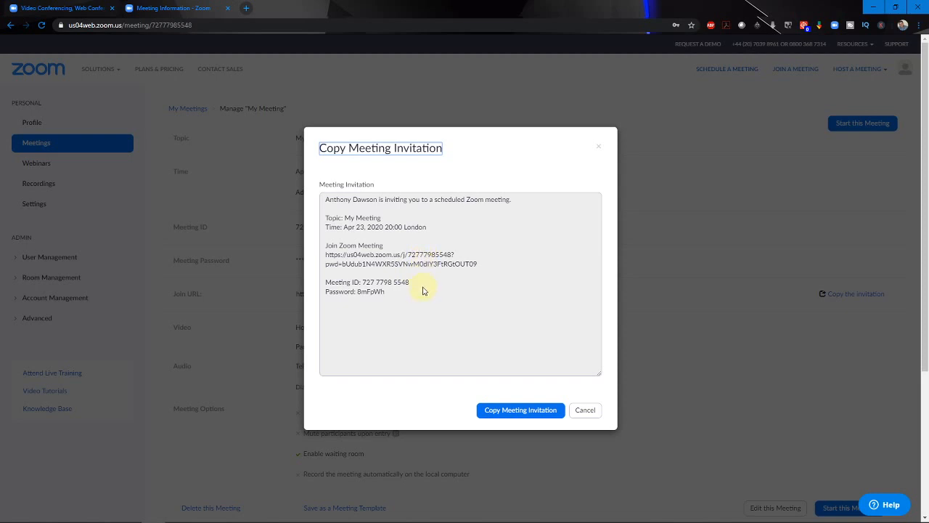
{"action": "left_click", "coordinate": [512, 410]}
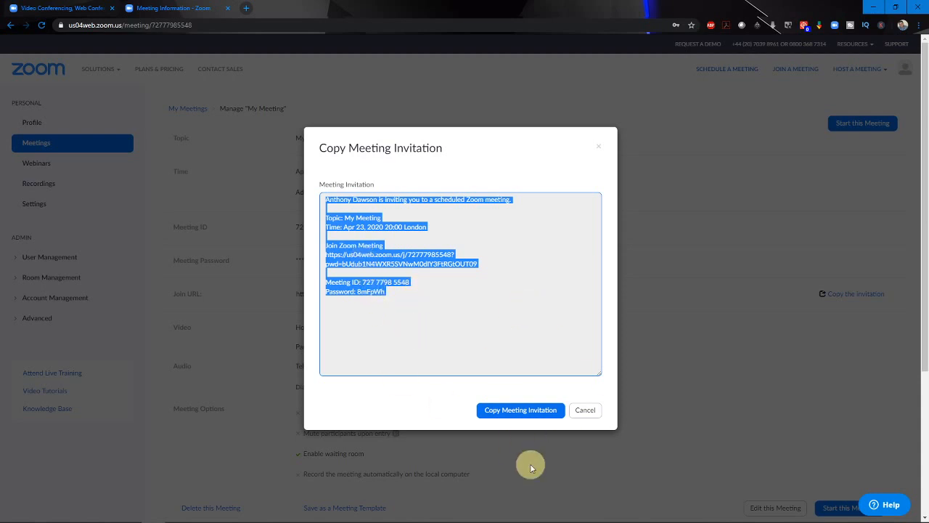
{"action": "left_click", "coordinate": [585, 411]}
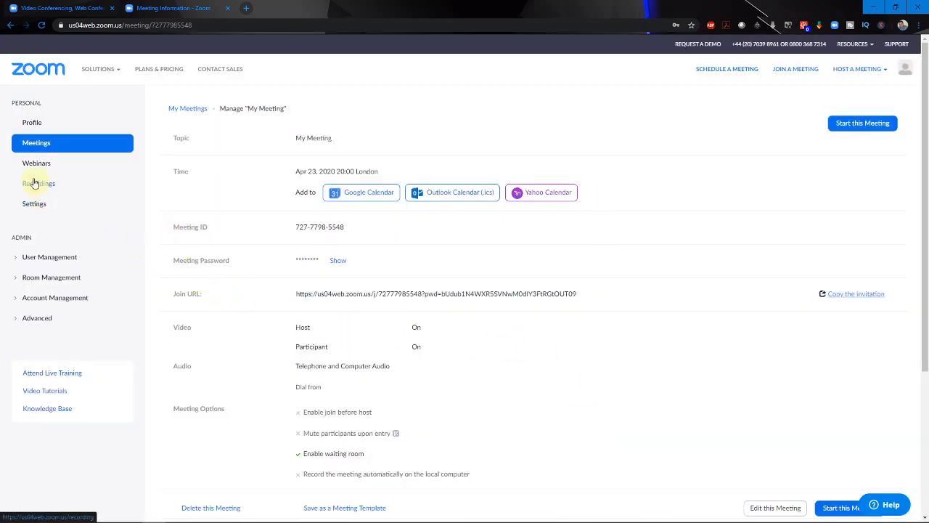
- In the account's meeting settings, turn on host video and participants video by default
{"action": "left_click", "coordinate": [33, 204]}
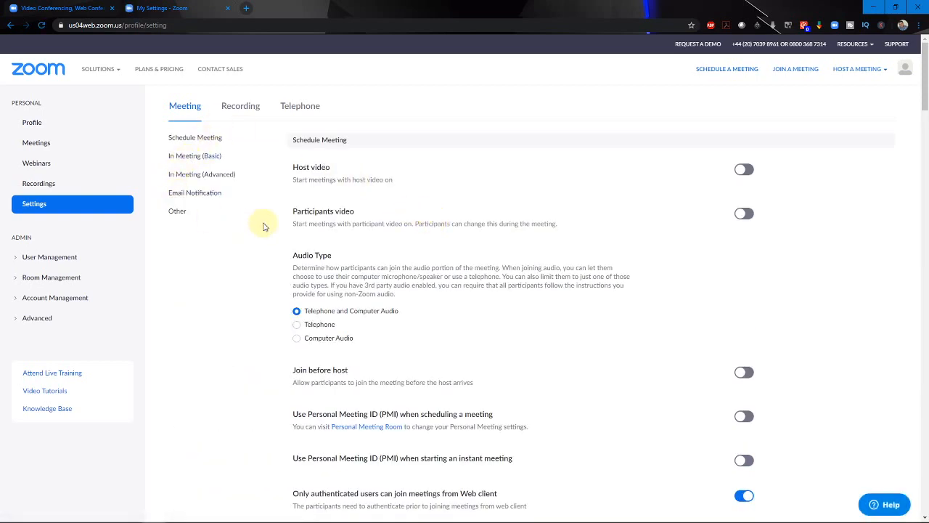
{"action": "left_click", "coordinate": [740, 173]}
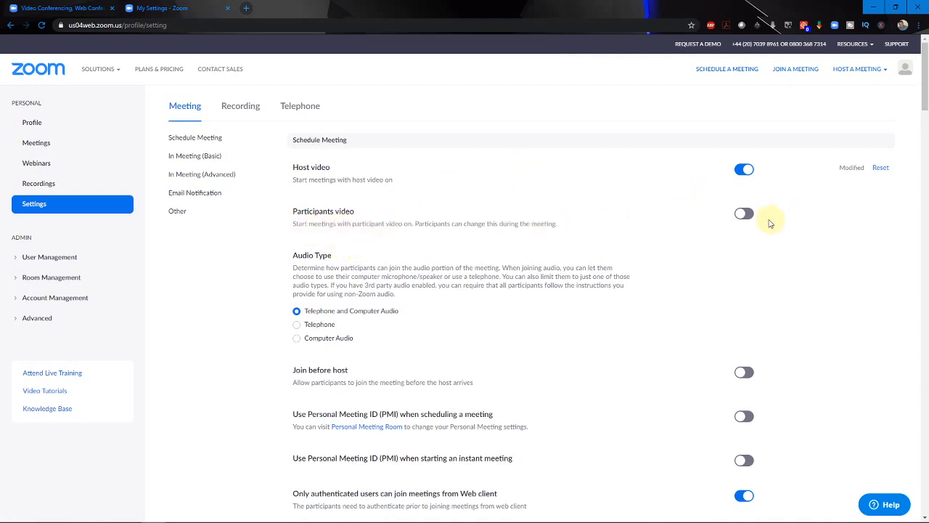
{"action": "left_click", "coordinate": [742, 217]}
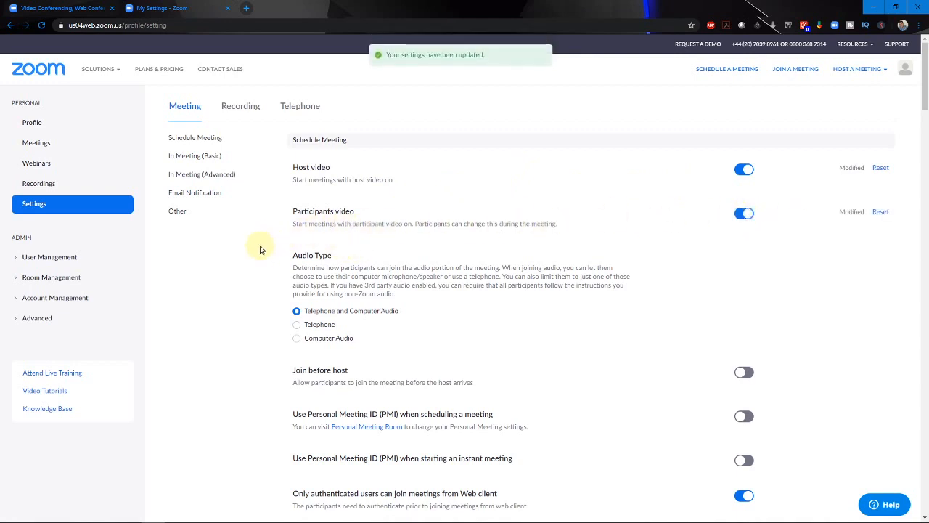
- Look through the default scheduling settings for audio, joining before the host, personal meeting ID, passwords and muting
{"action": "scroll", "coordinate": [286, 294], "scroll_direction": "down", "scroll_amount": 2}
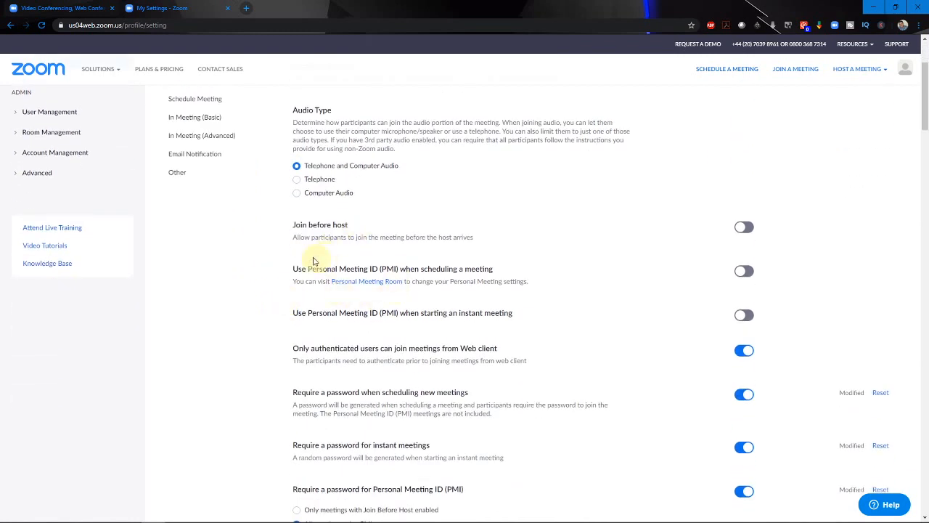
{"action": "scroll", "coordinate": [254, 266], "scroll_direction": "down", "scroll_amount": 1}
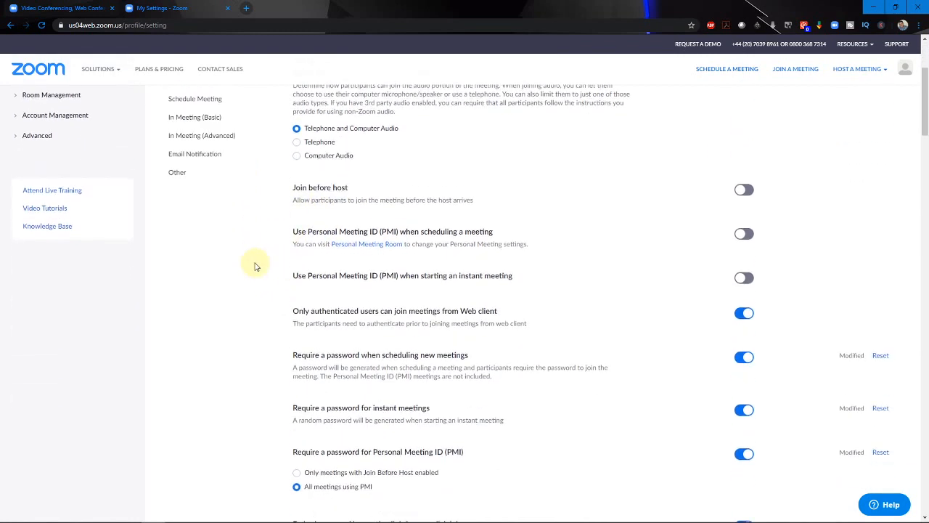
{"action": "scroll", "coordinate": [255, 266], "scroll_direction": "down", "scroll_amount": 2}
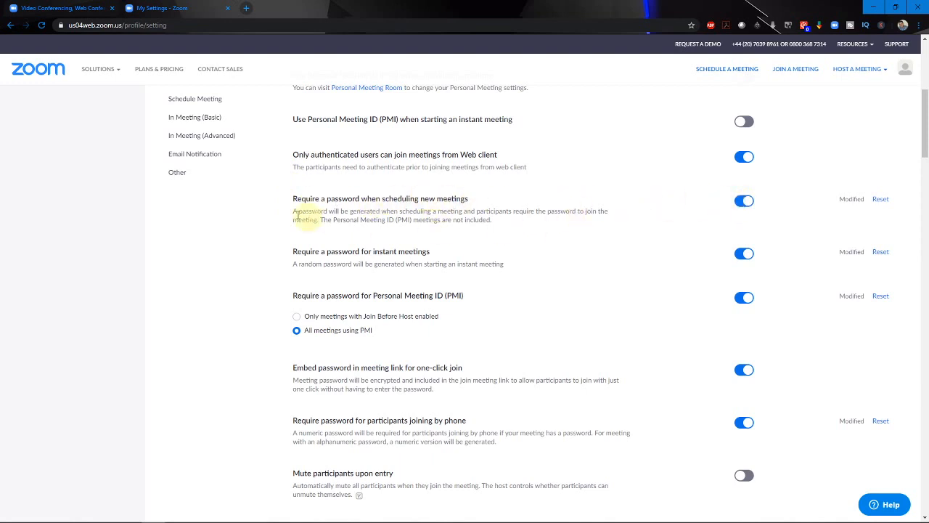
{"action": "scroll", "coordinate": [259, 228], "scroll_direction": "down", "scroll_amount": 2}
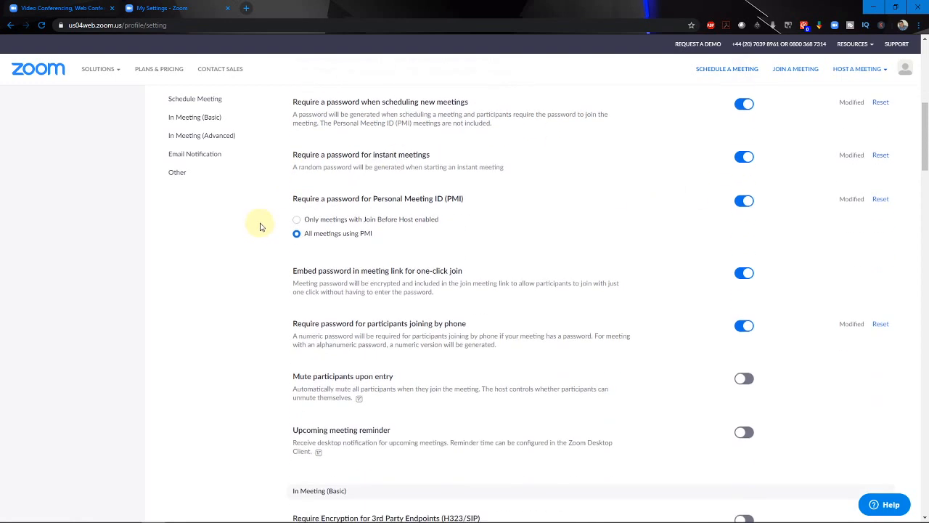
{"action": "scroll", "coordinate": [263, 222], "scroll_direction": "down", "scroll_amount": 1}
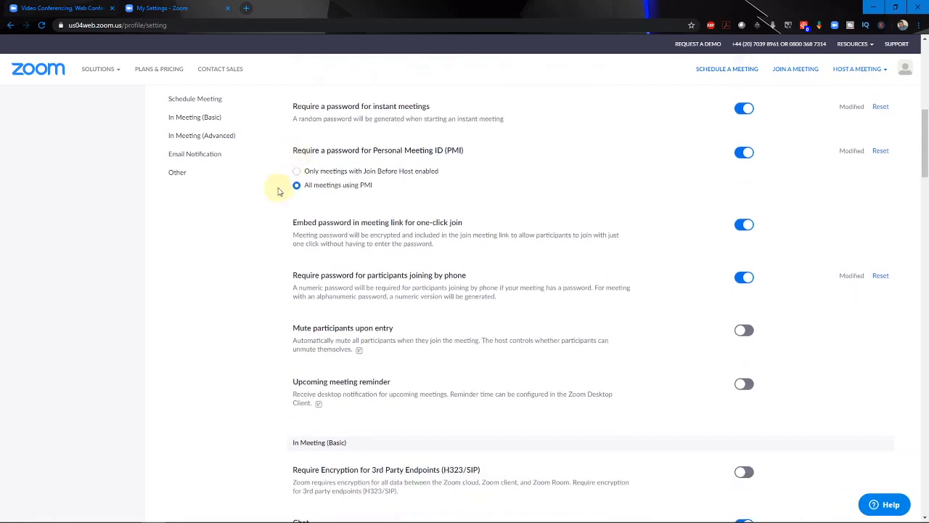
{"action": "scroll", "coordinate": [431, 260], "scroll_direction": "down", "scroll_amount": 2}
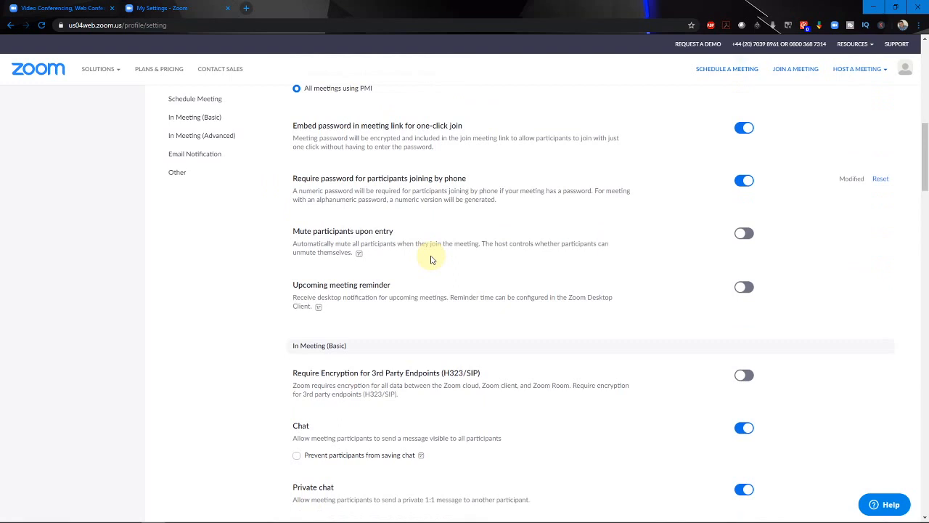
{"action": "scroll", "coordinate": [431, 260], "scroll_direction": "up", "scroll_amount": 1}
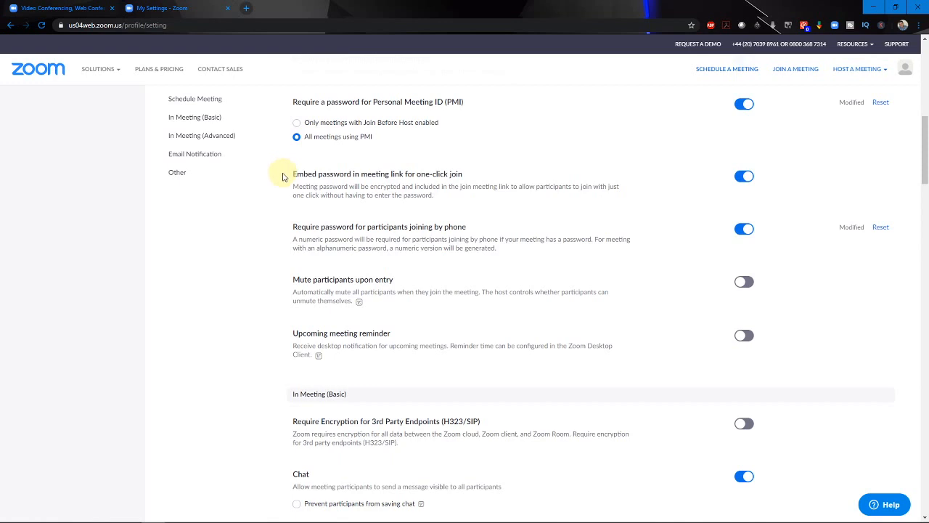
{"action": "scroll", "coordinate": [283, 177], "scroll_direction": "down", "scroll_amount": 1}
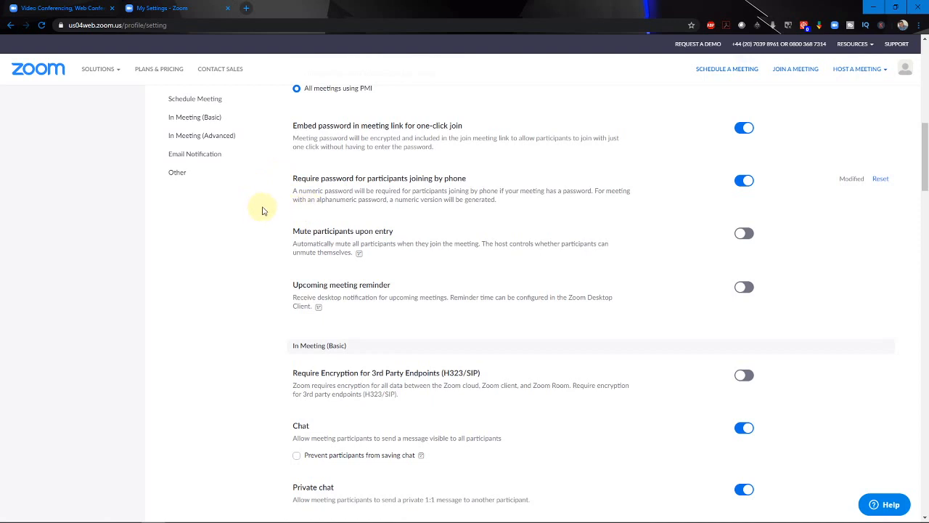
{"action": "scroll", "coordinate": [247, 247], "scroll_direction": "up", "scroll_amount": 10}
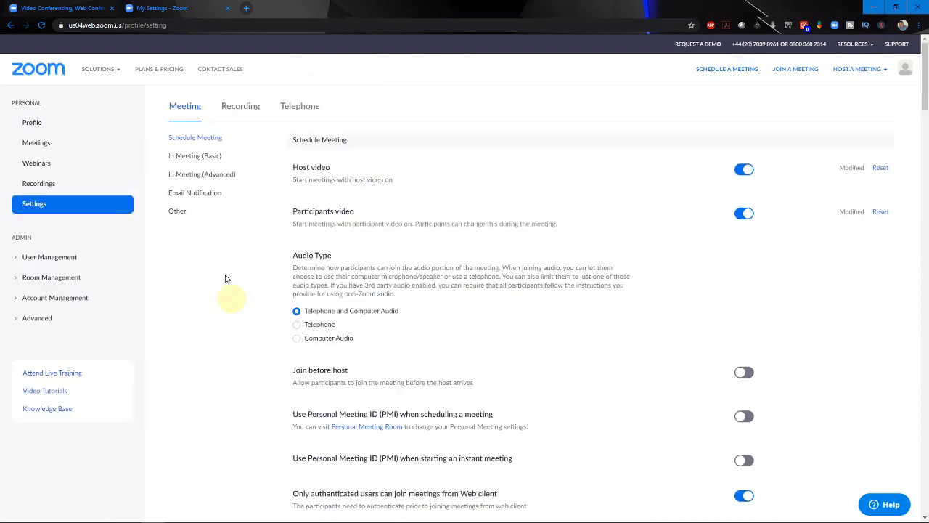
- Open "My Meeting" from the upcoming meetings and start it in the Zoom desktop application
{"action": "left_click", "coordinate": [32, 122]}
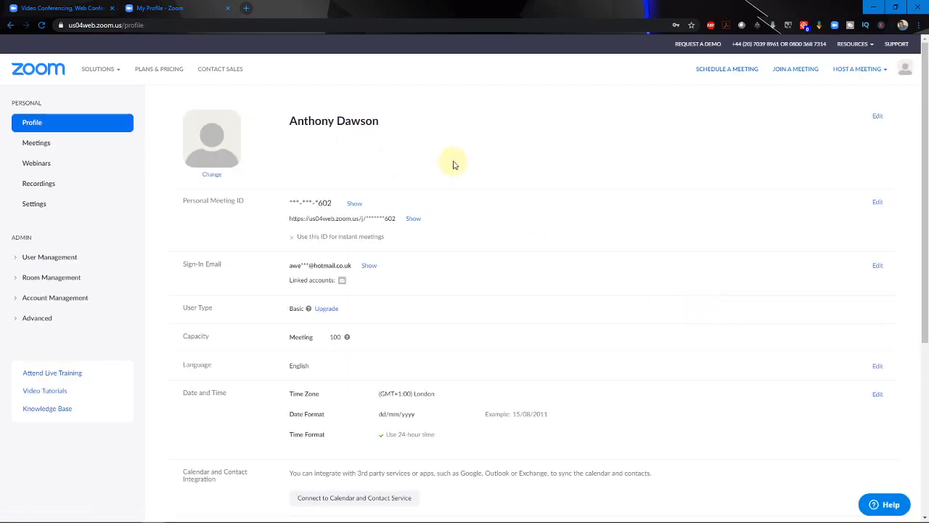
{"action": "left_click", "coordinate": [42, 143]}
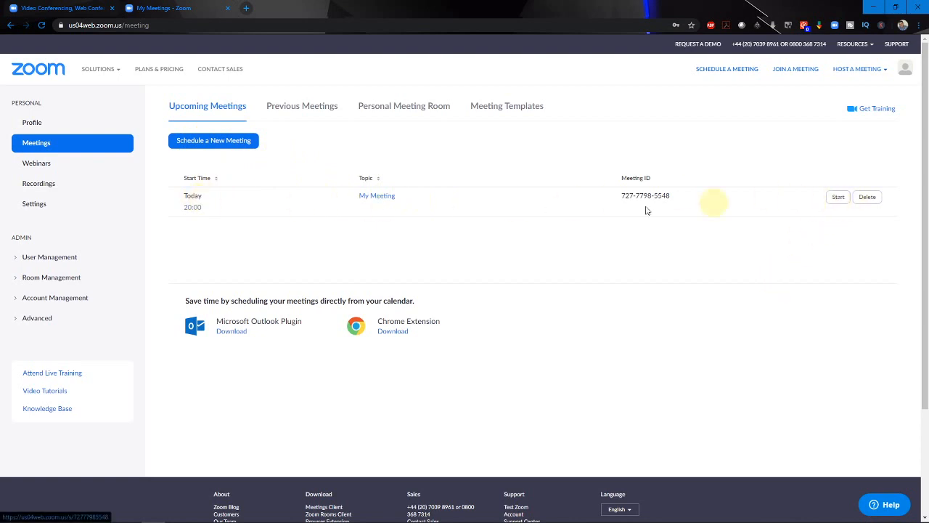
{"action": "left_click", "coordinate": [375, 198]}
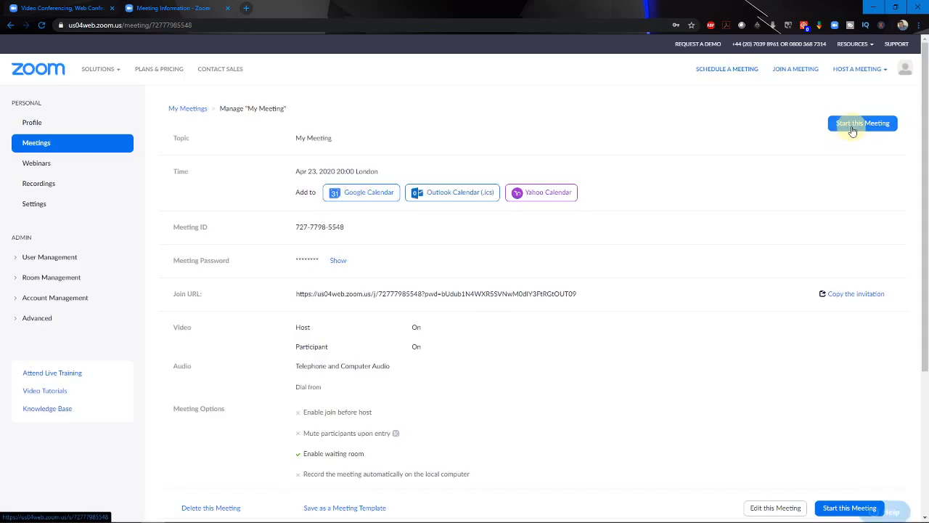
{"action": "left_click", "coordinate": [853, 129]}
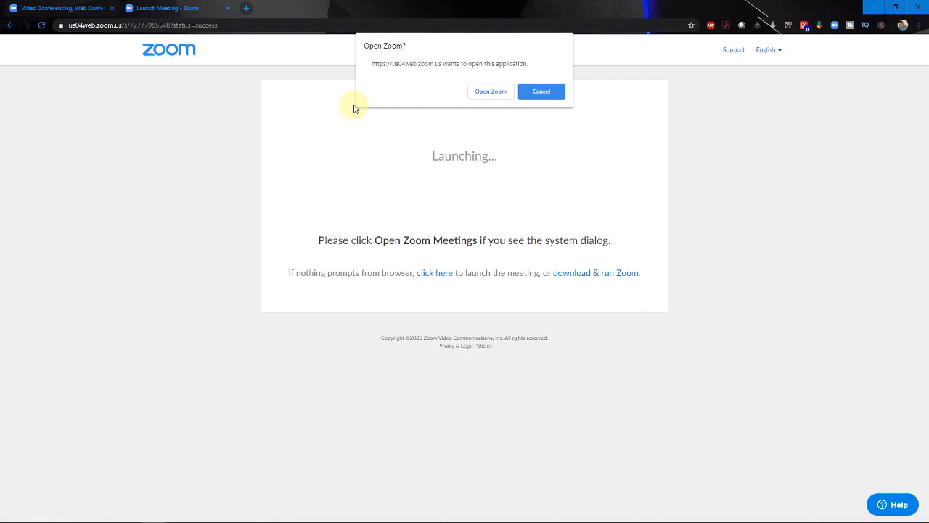
{"action": "left_click", "coordinate": [491, 92]}
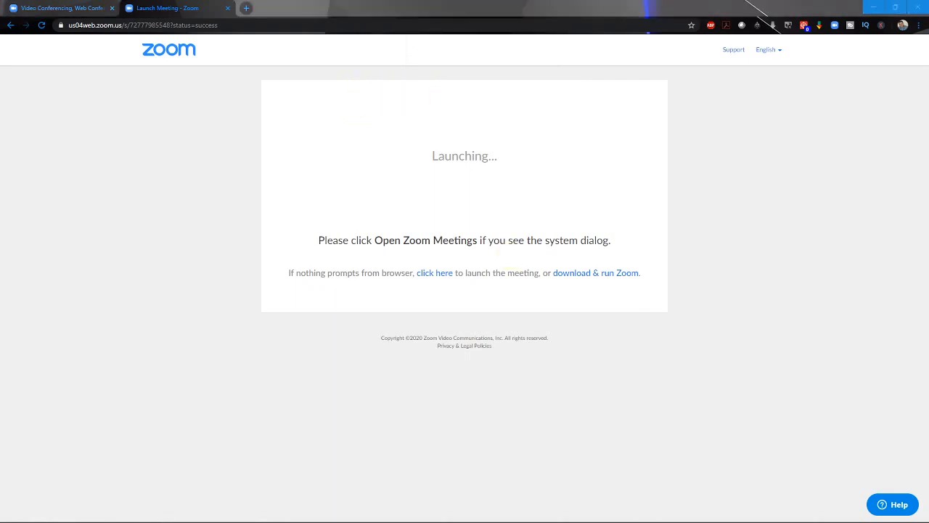
- Make the meeting window taller, maximise it, and restore it to a smaller window
{"action": "left_click_drag", "start_coordinate": [425, 104], "coordinate": [421, 65]}
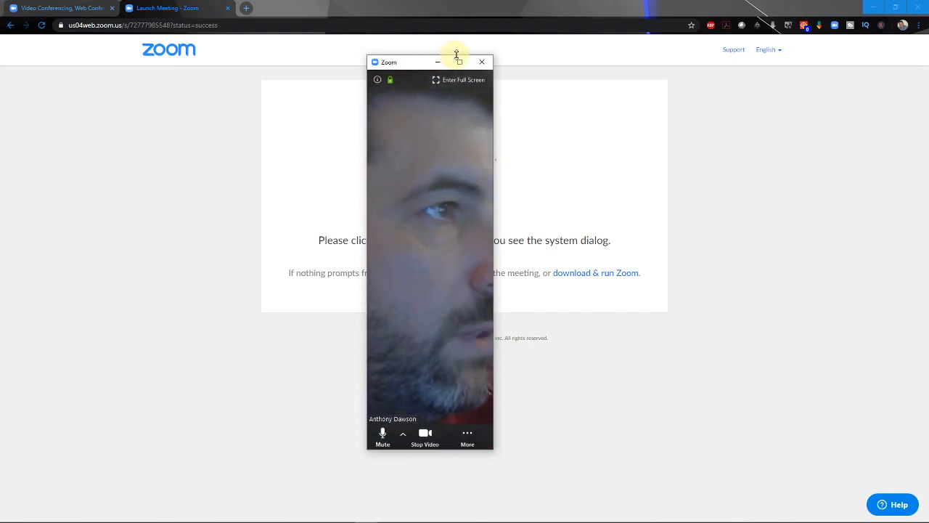
{"action": "left_click", "coordinate": [460, 62]}
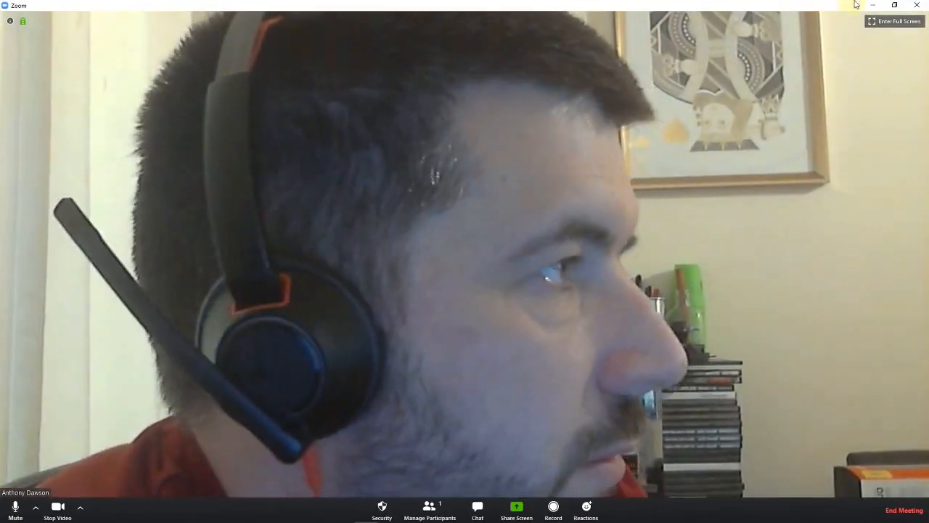
{"action": "left_click", "coordinate": [894, 5]}
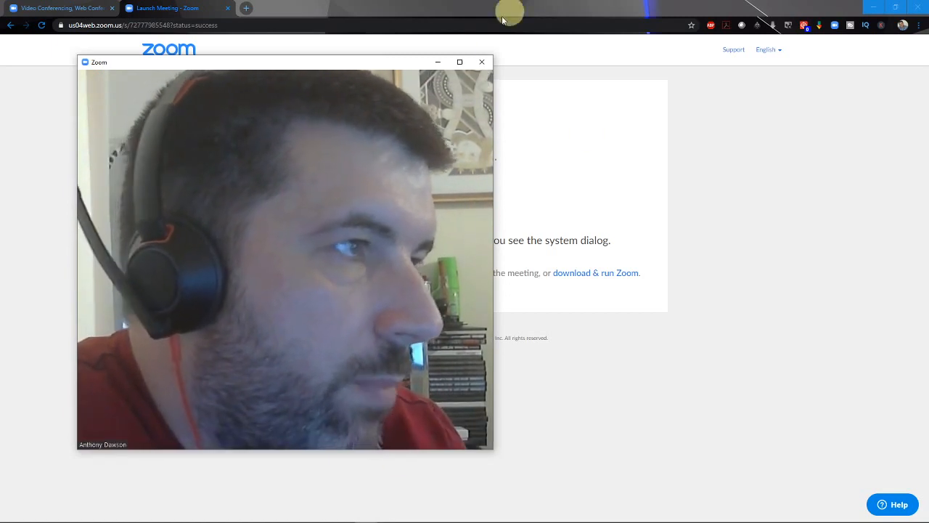
- Move the meeting window across the desktop and switch it to full screen
{"action": "left_click_drag", "start_coordinate": [358, 67], "coordinate": [400, 70]}
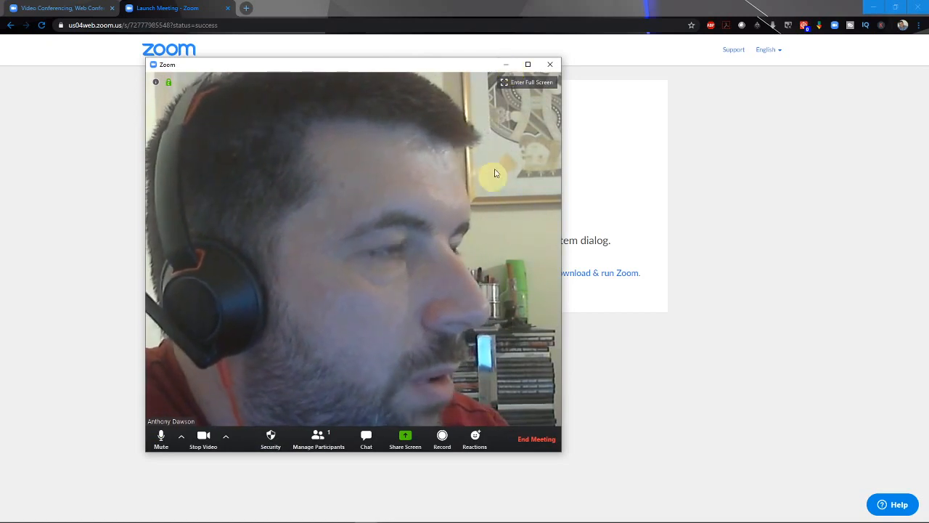
{"action": "left_click", "coordinate": [513, 80]}
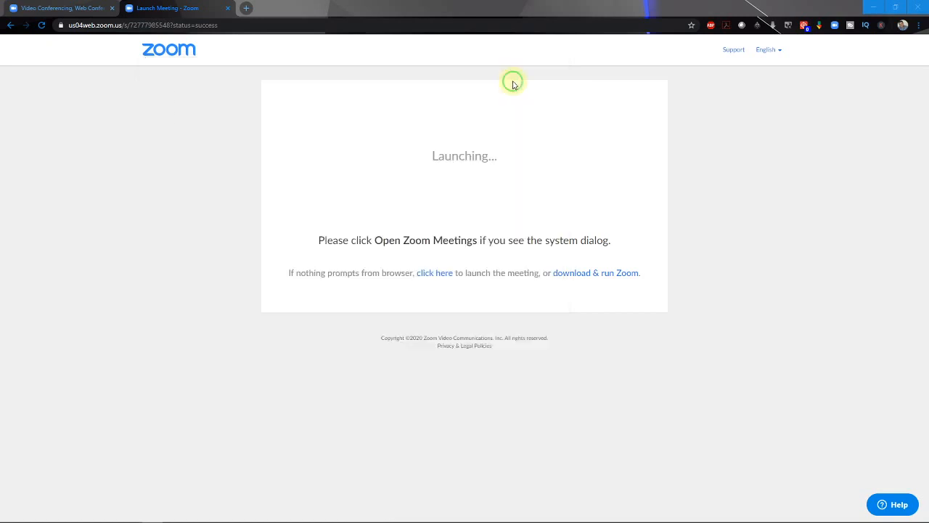
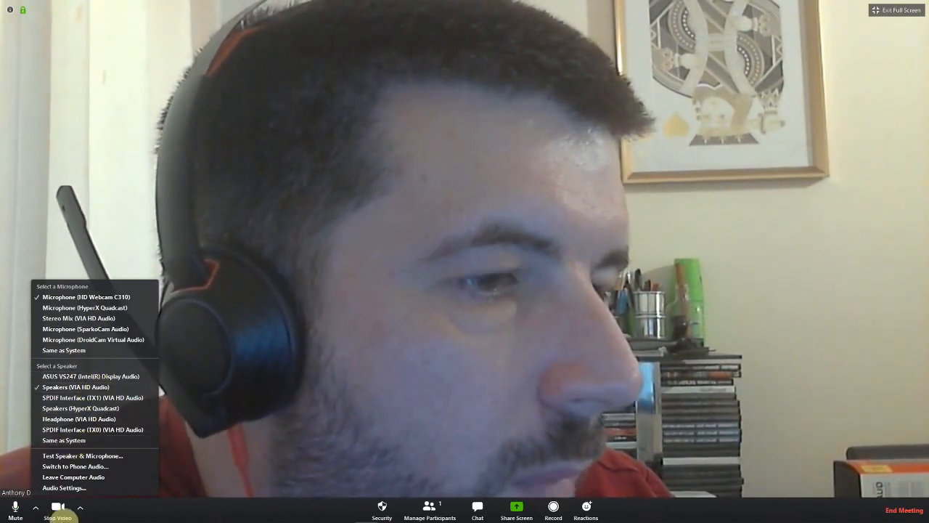
- Test the meeting's speaker and microphone, confirming that both the ringtone and the voice replay are heard, and finish the test
{"action": "left_click", "coordinate": [102, 455]}
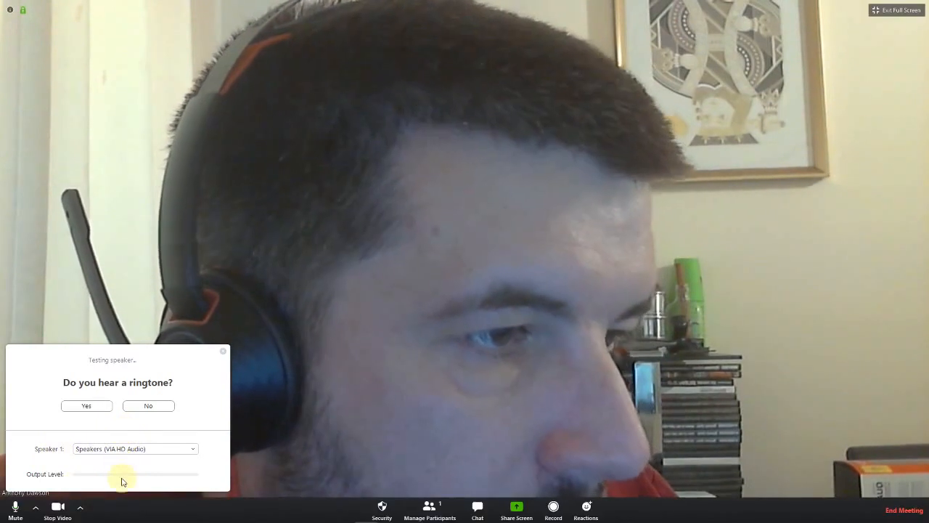
{"action": "left_click", "coordinate": [86, 406]}
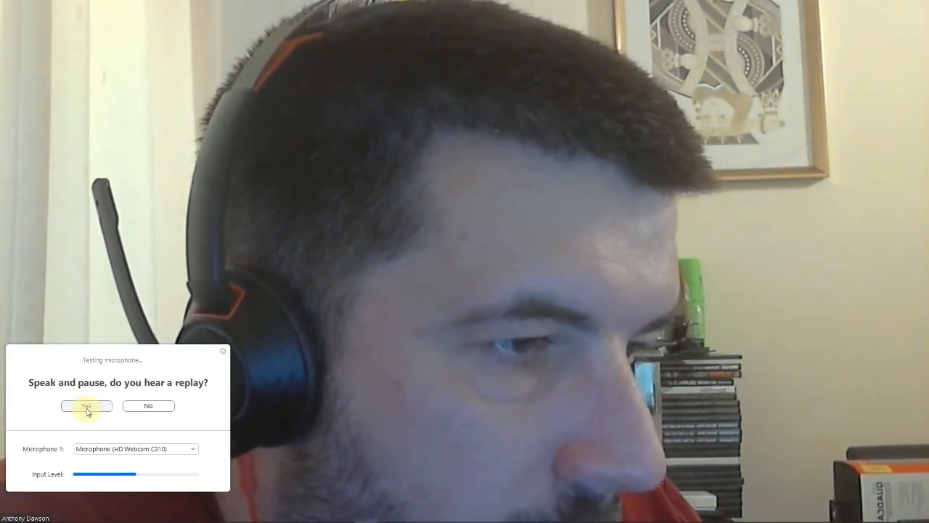
{"action": "left_click", "coordinate": [86, 408]}
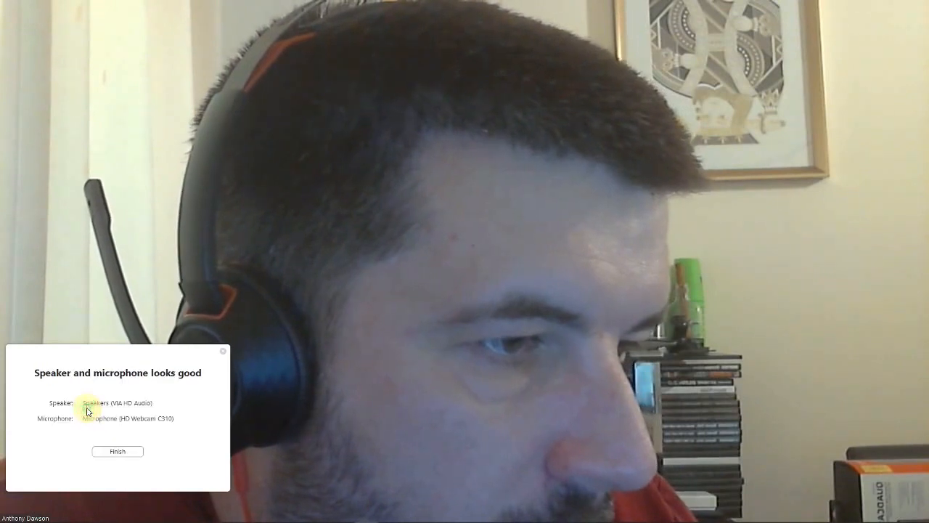
{"action": "left_click", "coordinate": [114, 452]}
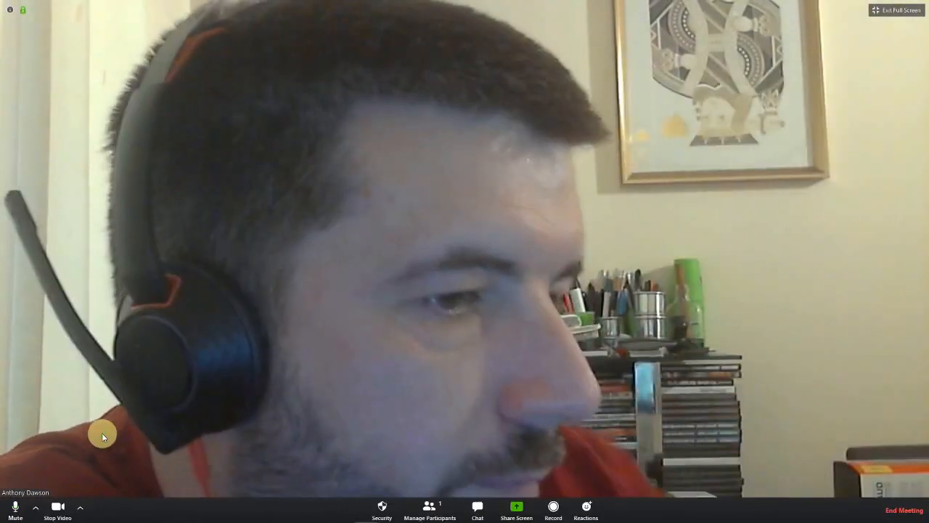
- Look at the camera options and the virtual background settings, leaving them as they are
{"action": "left_click", "coordinate": [80, 511]}
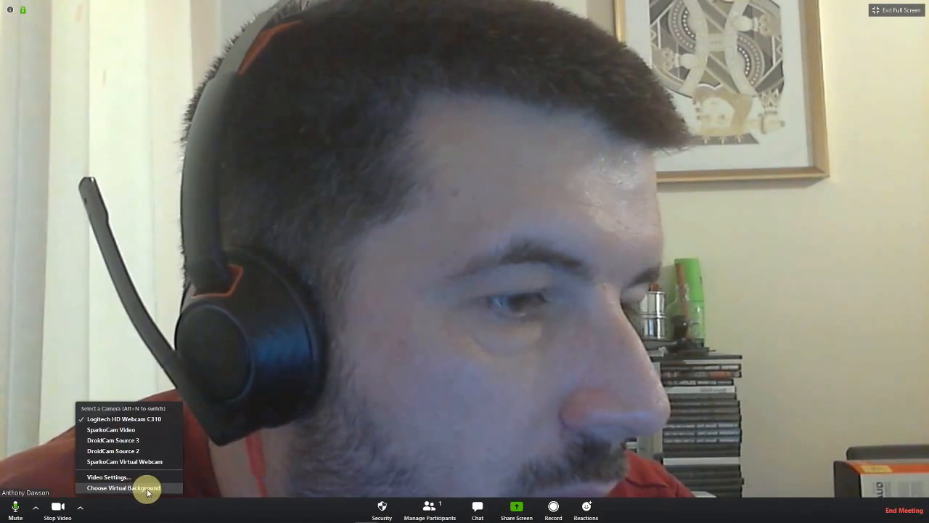
{"action": "left_click", "coordinate": [123, 487]}
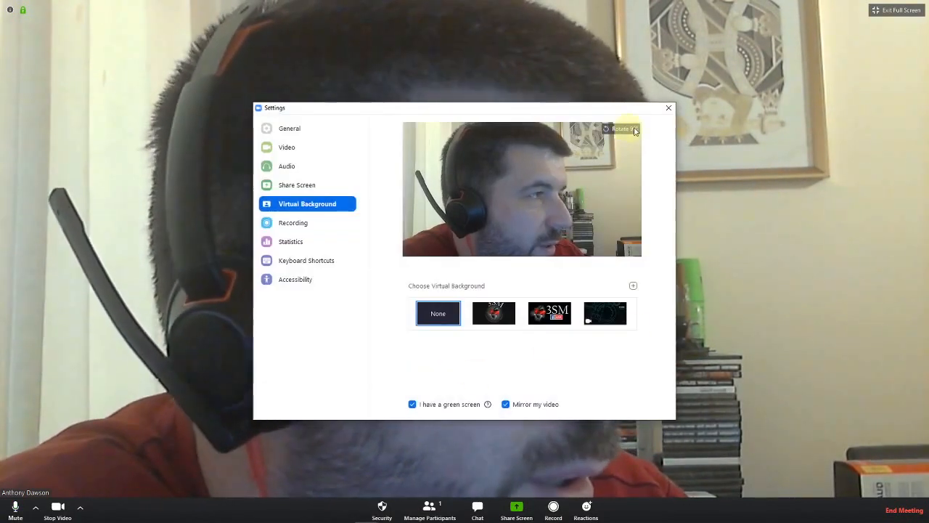
{"action": "left_click", "coordinate": [668, 107]}
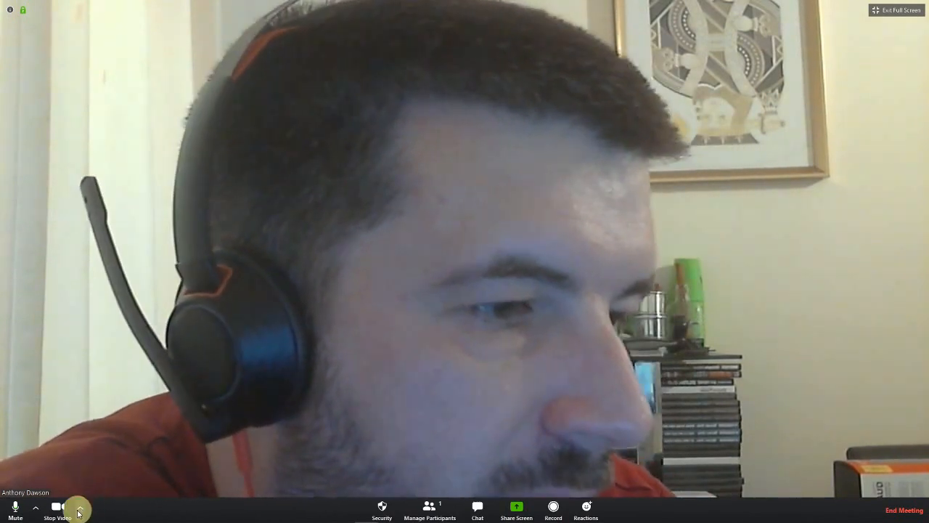
{"action": "left_click", "coordinate": [78, 512]}
{"action": "left_click", "coordinate": [422, 375]}
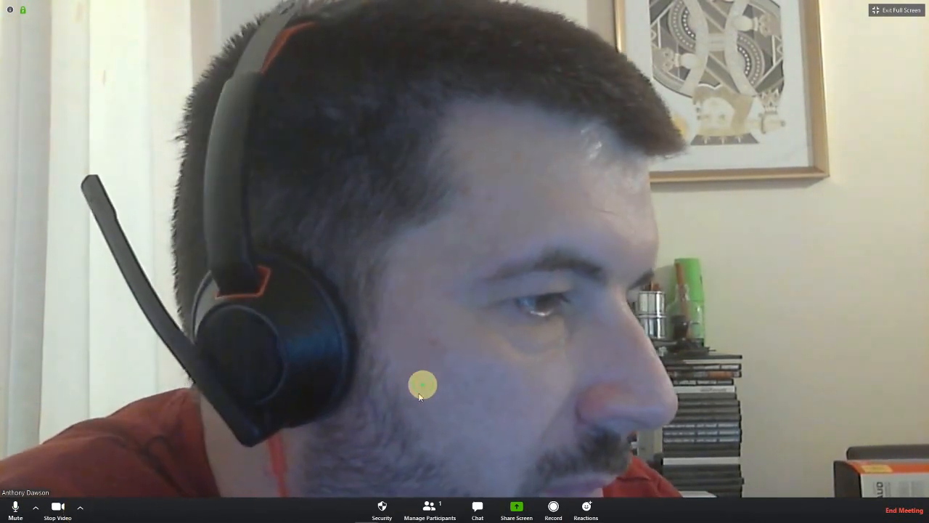
- Examine the meeting's security options and the participants list with its invite and mute controls, closing each one
{"action": "left_click", "coordinate": [383, 507]}
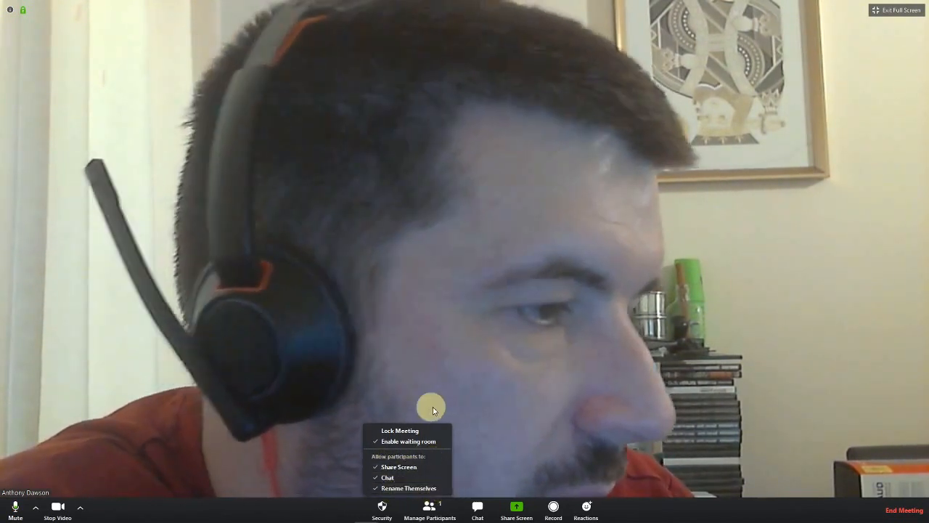
{"action": "left_click", "coordinate": [494, 394]}
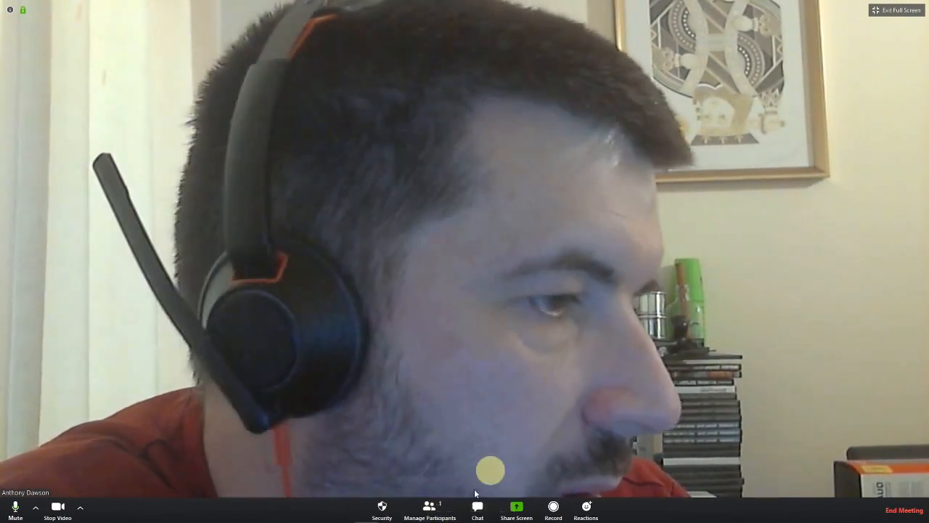
{"action": "left_click", "coordinate": [442, 516]}
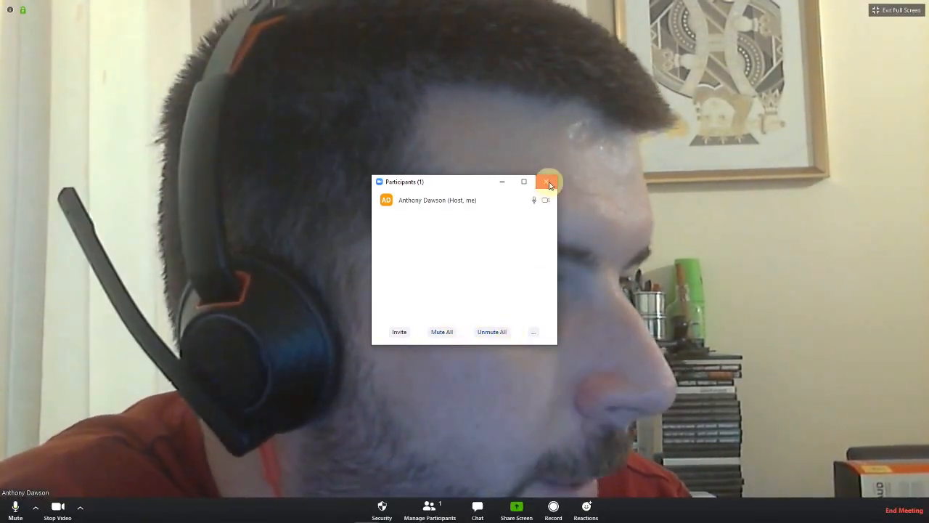
{"action": "left_click", "coordinate": [546, 182]}
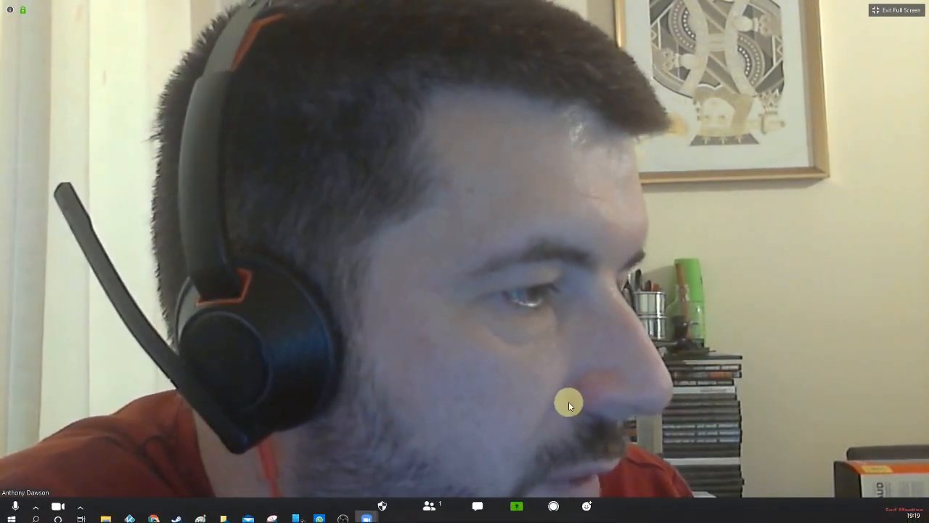
- Review the screens and windows available for screen sharing, and close the selection without sharing
{"action": "left_click", "coordinate": [517, 506]}
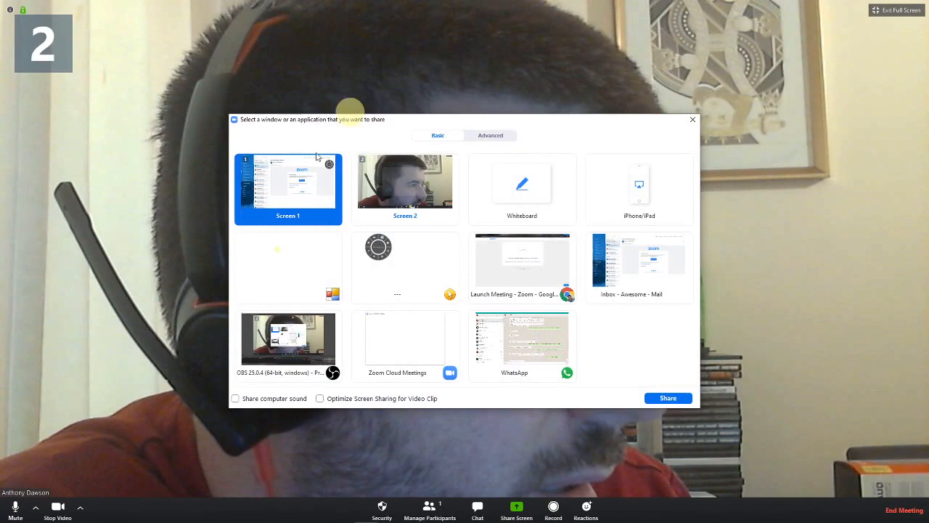
{"action": "left_click", "coordinate": [662, 401]}
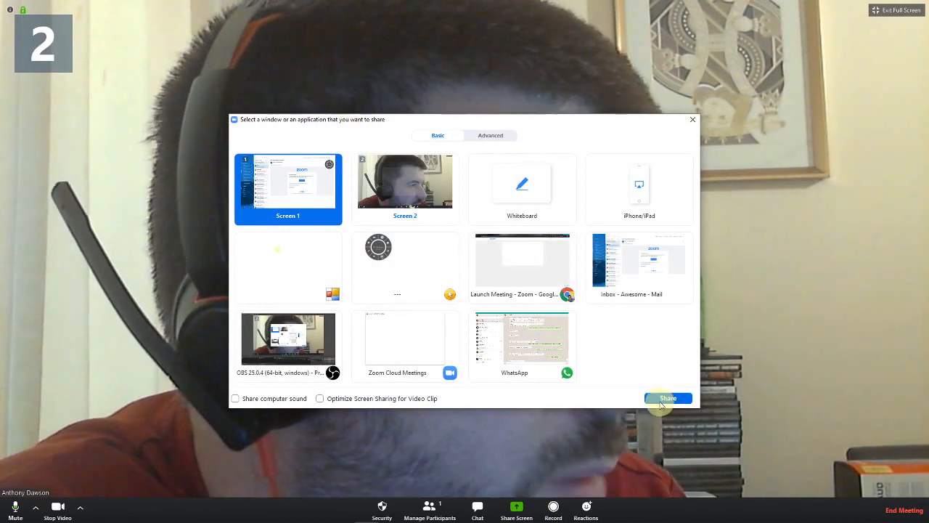
{"action": "left_click", "coordinate": [693, 121]}
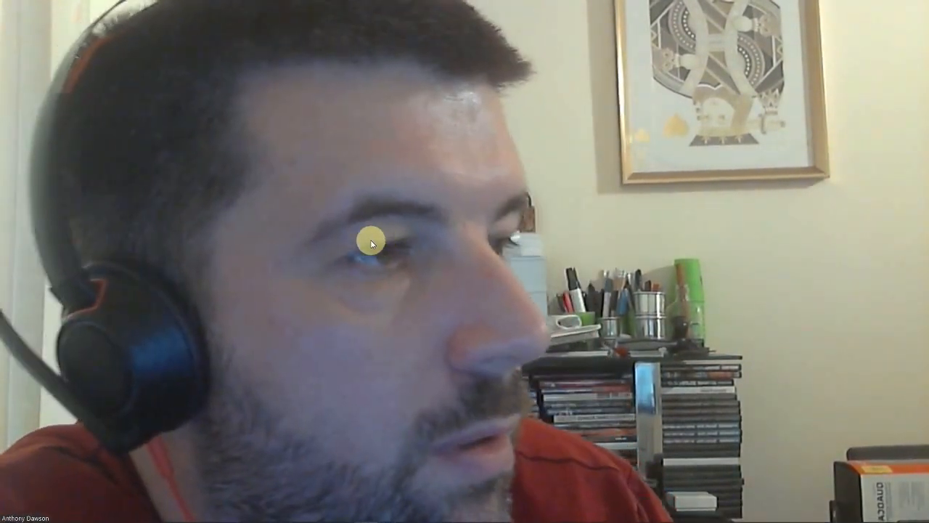
- Exit full screen and end the meeting for all participants
{"action": "mouse_move", "coordinate": [363, 244]}
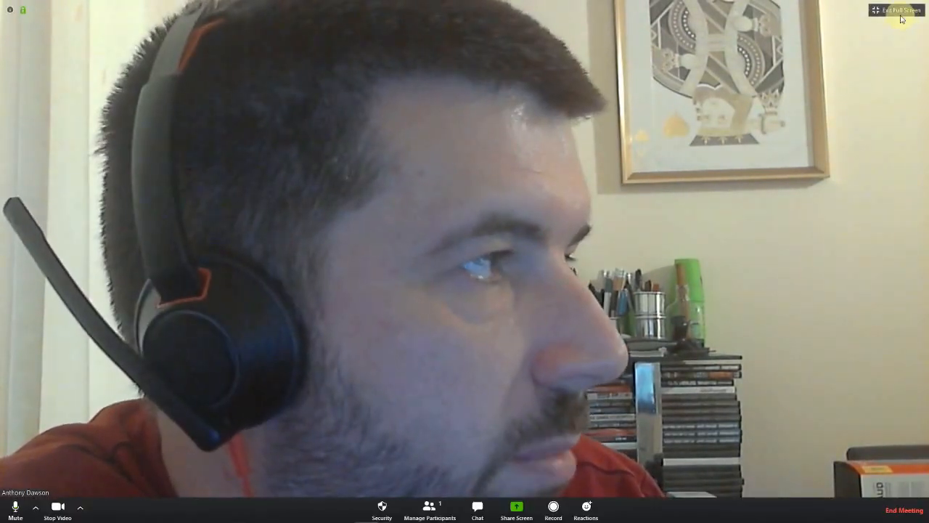
{"action": "left_click", "coordinate": [900, 10]}
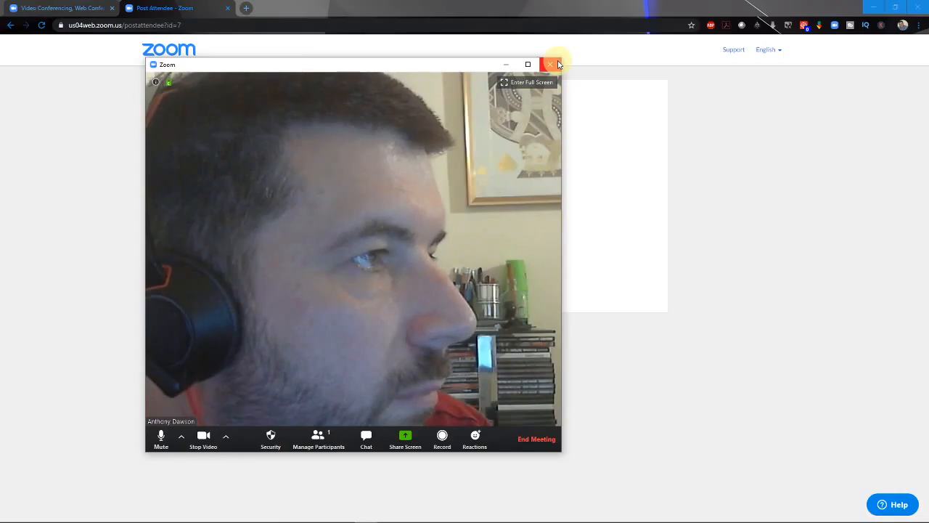
{"action": "left_click", "coordinate": [538, 445]}
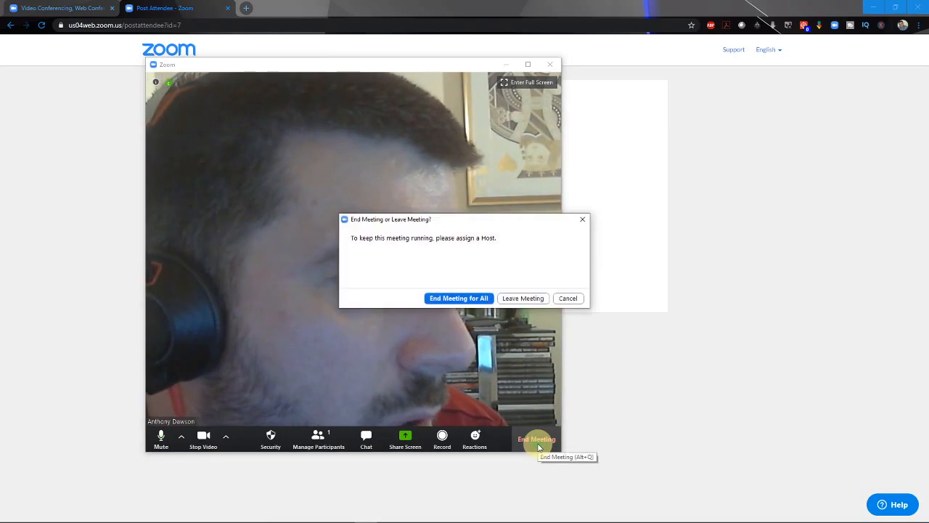
{"action": "left_click", "coordinate": [476, 298]}
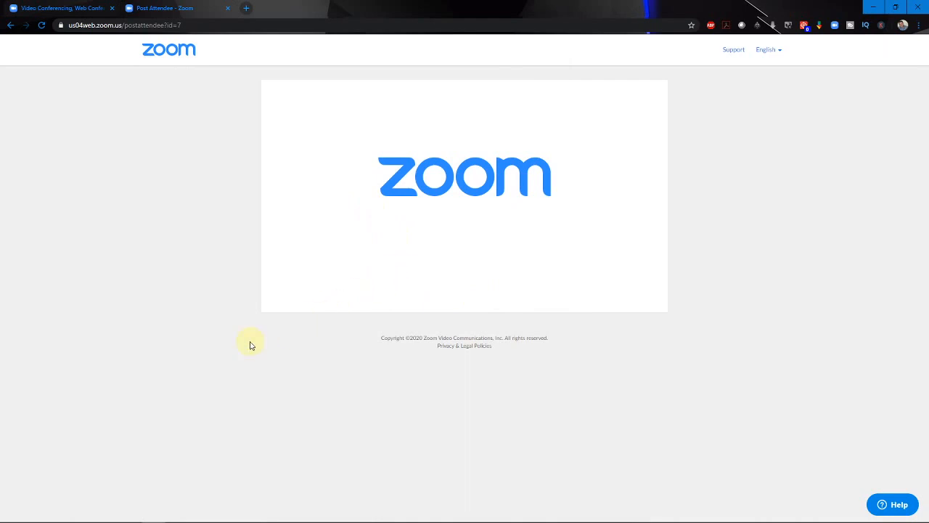